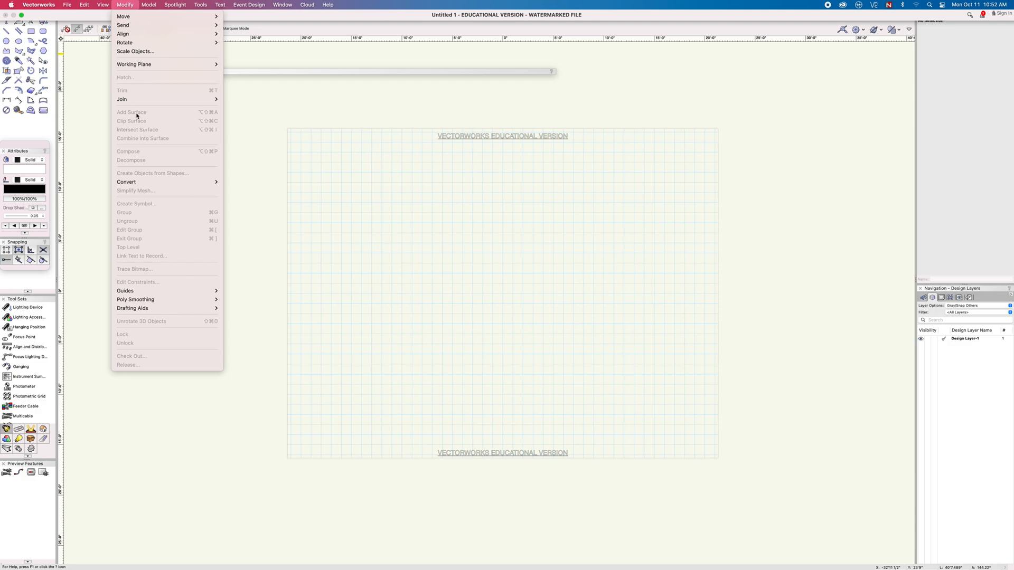
mouse_move(151, 4)
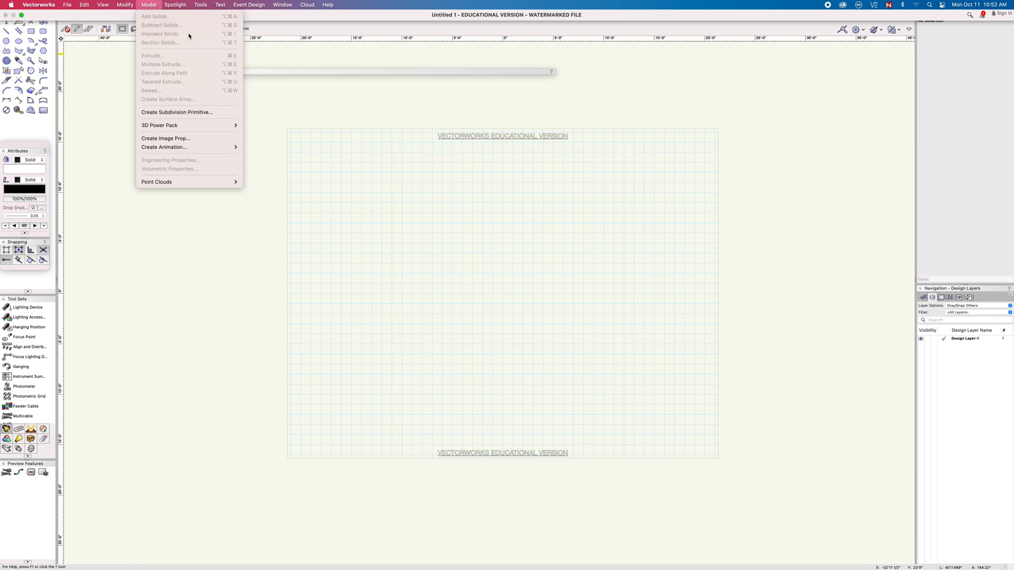
left_click(408, 266)
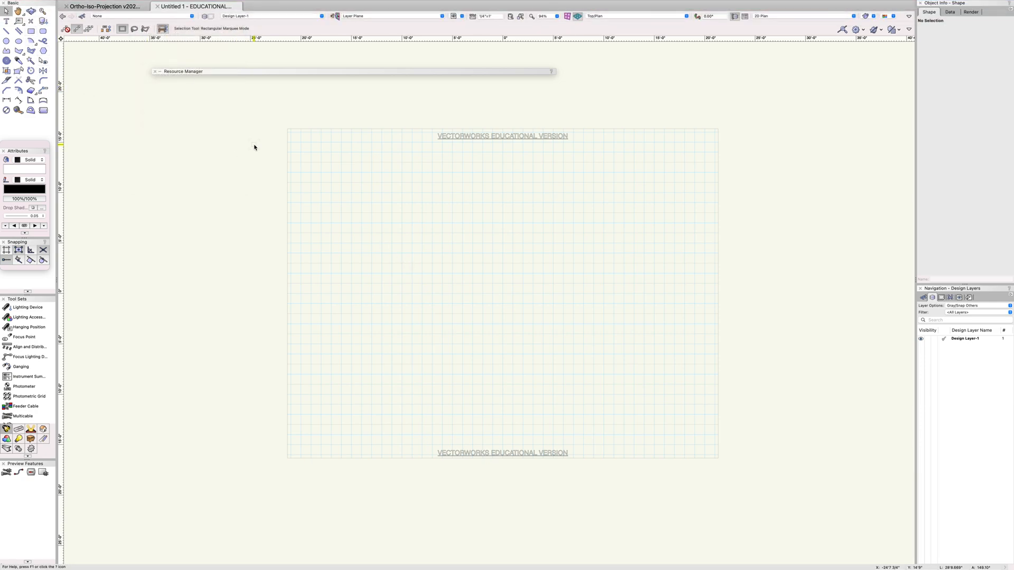
Draw a rectangle about 19'7" by 11'6" mid-page and a circle of about 4'4" radius beside its upper-right corner
left_click(31, 32)
left_click(398, 219)
left_click(595, 333)
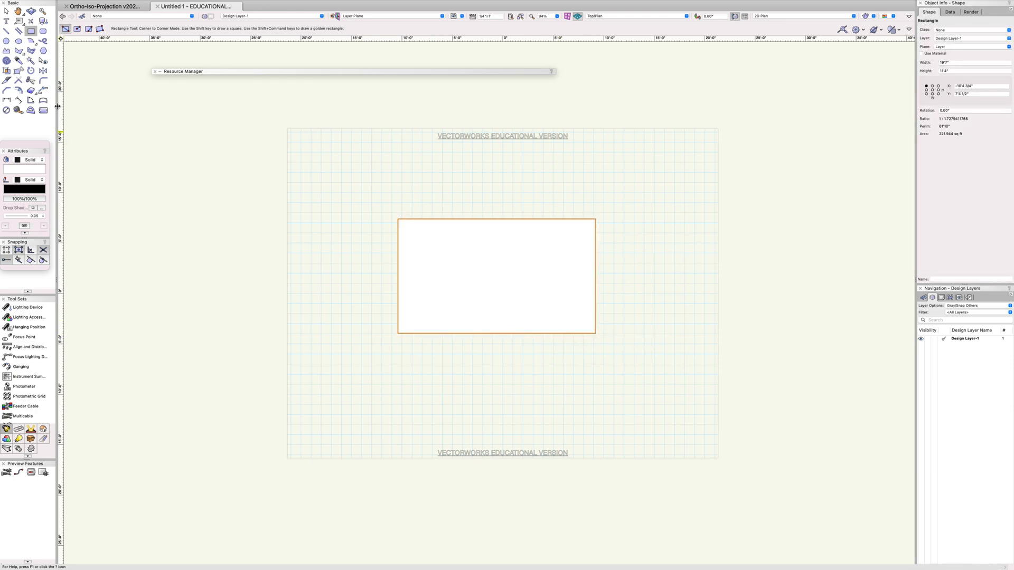
left_click(6, 42)
left_click(653, 232)
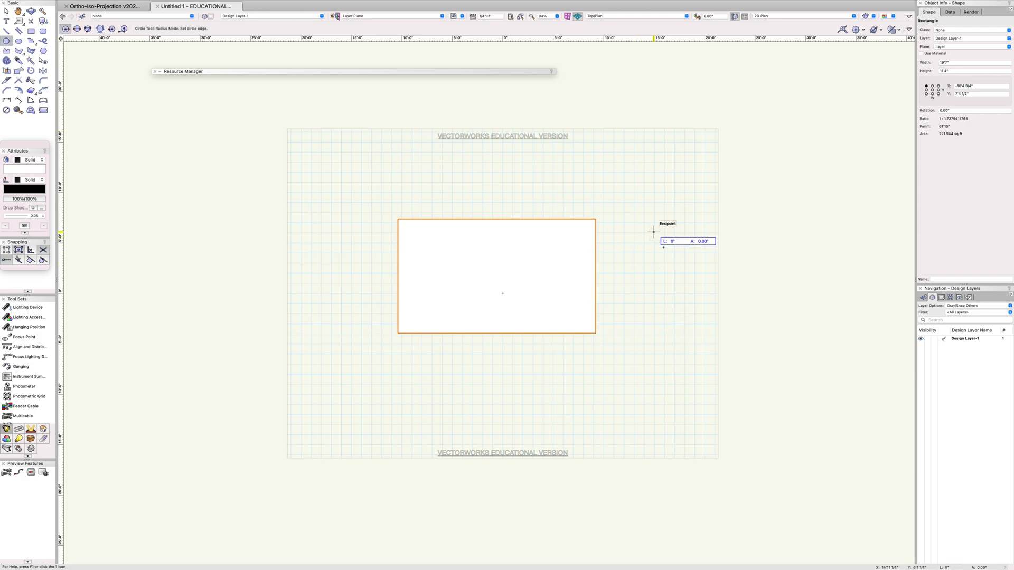
left_click(679, 266)
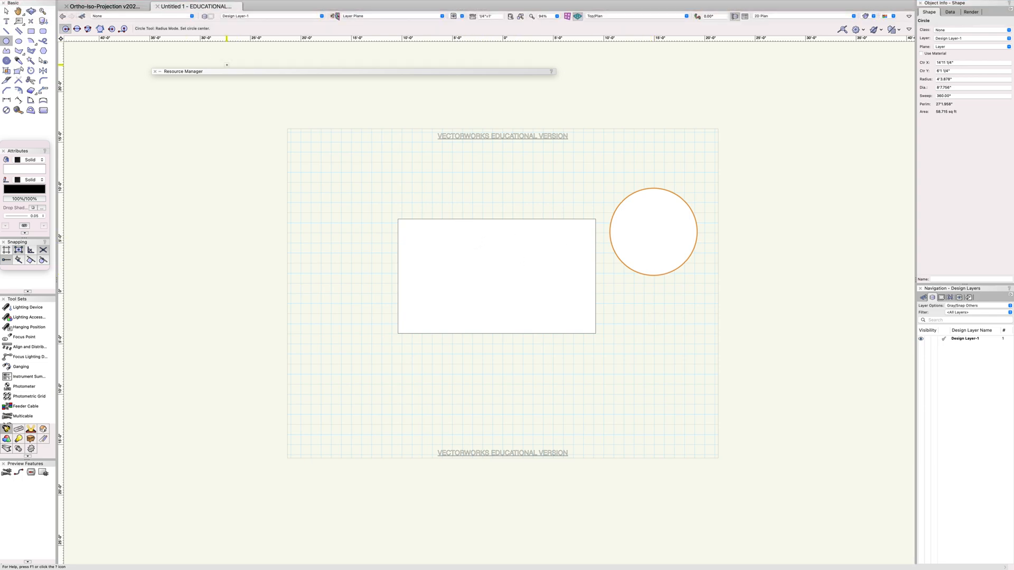
Move the circle so it overlaps the rectangle's upper-right corner, and deselect it
key("x")
key("x")
left_click_drag(653, 232, 574, 231)
left_click(664, 188)
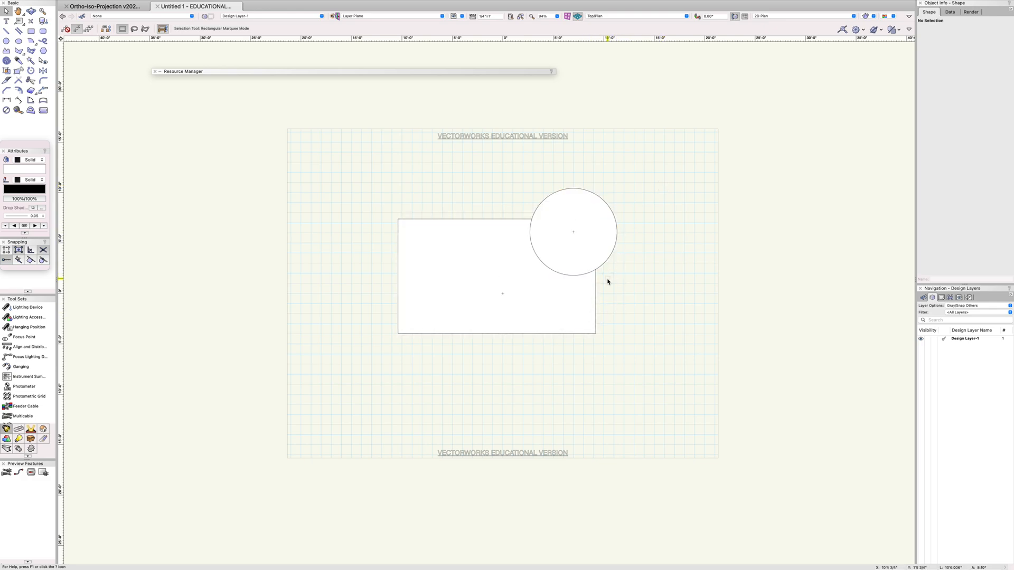
Cut the circle's overlap out of the rectangle with Clip Surface
left_click(595, 300)
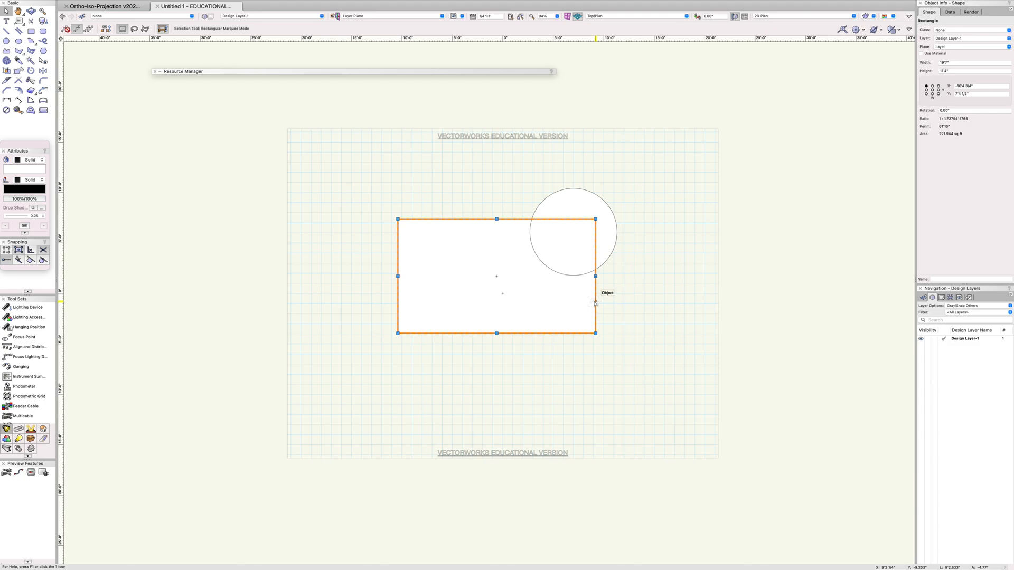
left_click(607, 254, "shift")
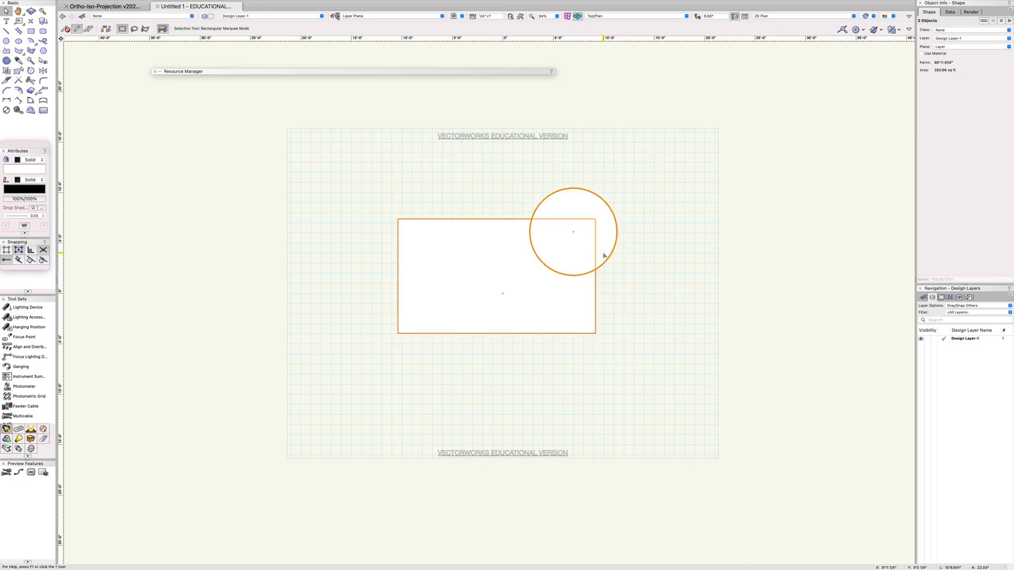
left_click(125, 4)
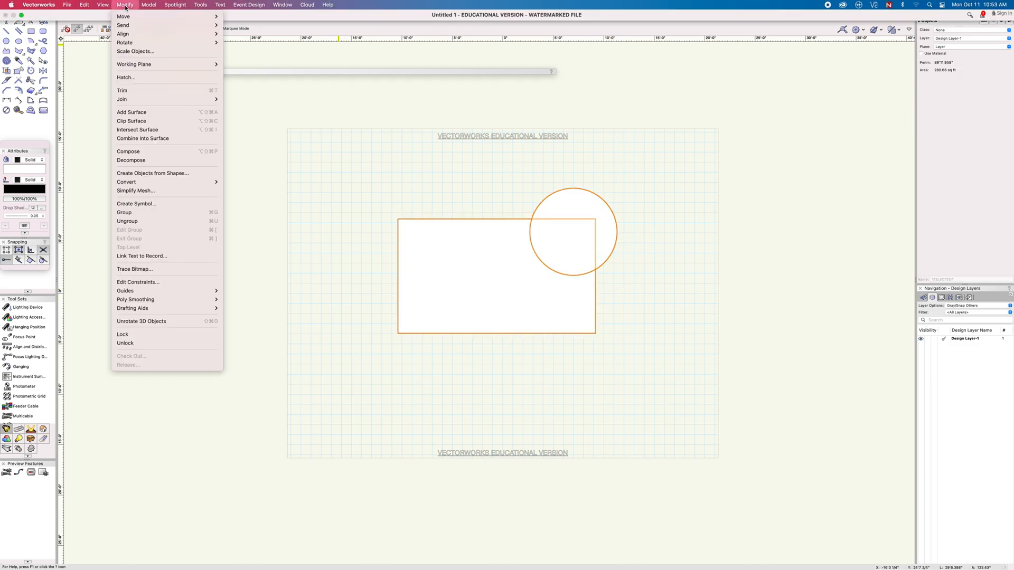
left_click(144, 122)
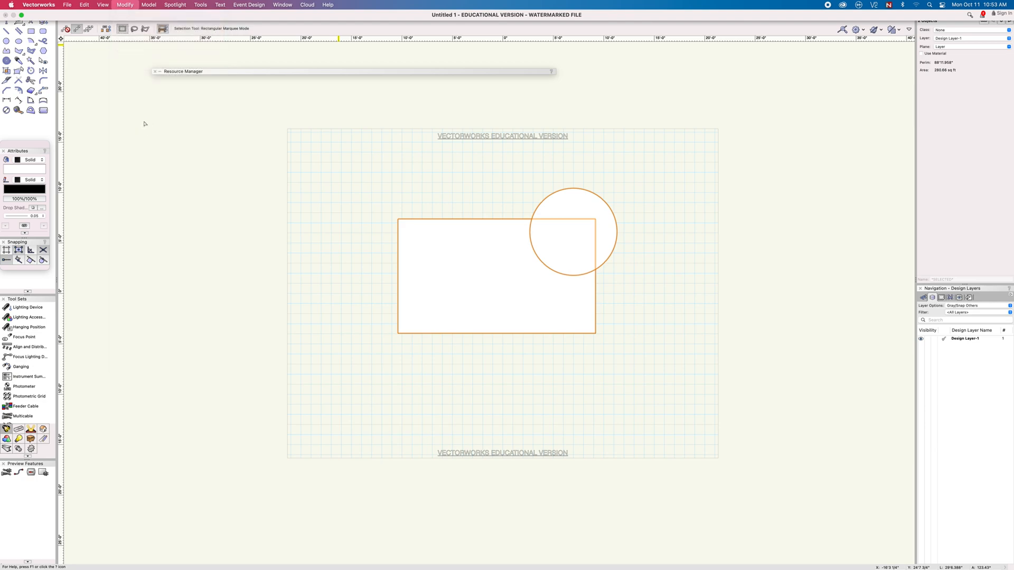
left_click(644, 290)
Move the clipped rectangle to the left, away from the circle, and deselect it
left_click_drag(544, 300, 417, 293)
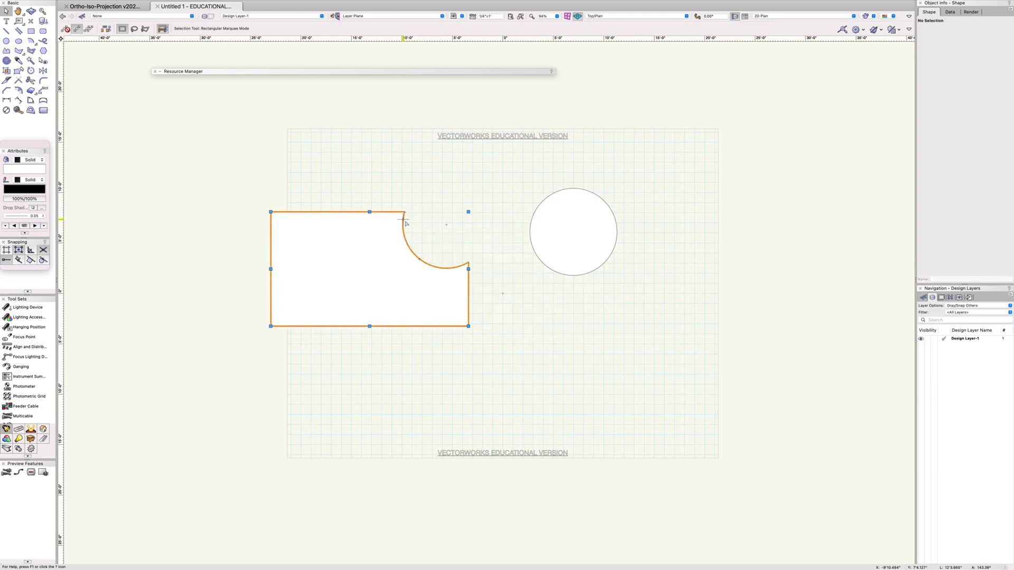
left_click(456, 267)
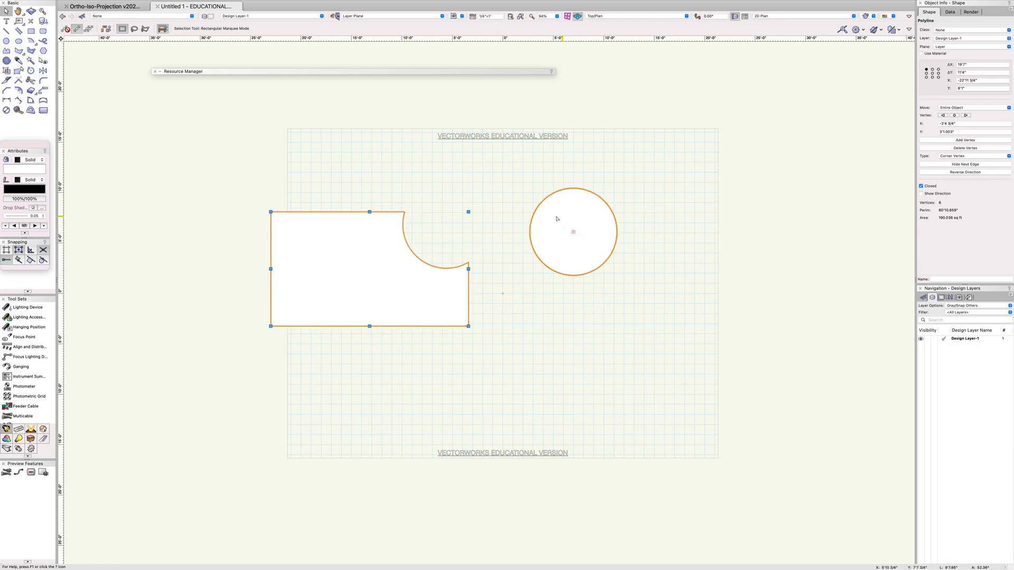
left_click(430, 225)
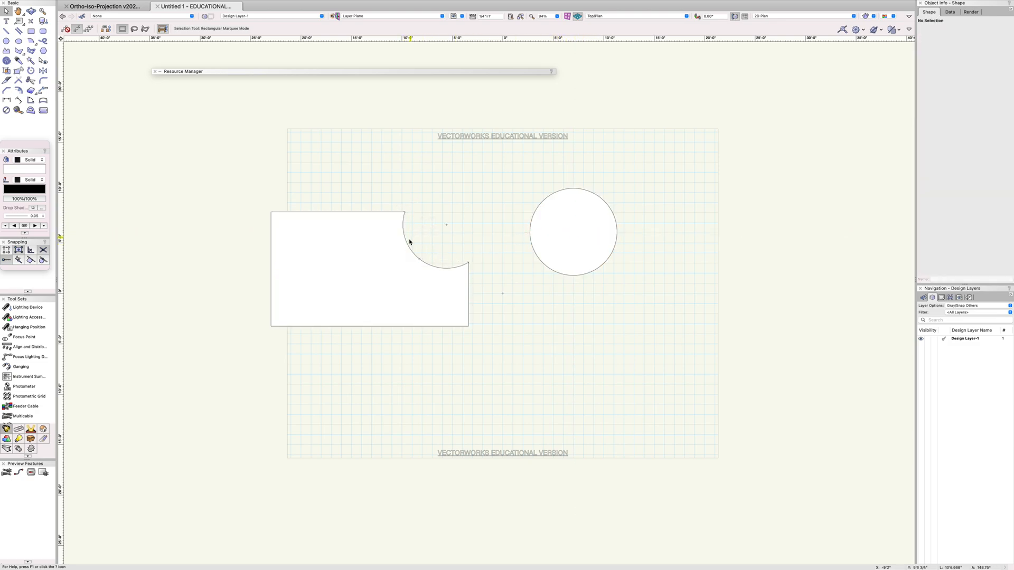
Undo the move of the clipped rectangle and the Clip Surface operation
scroll(412, 250, "down", 2)
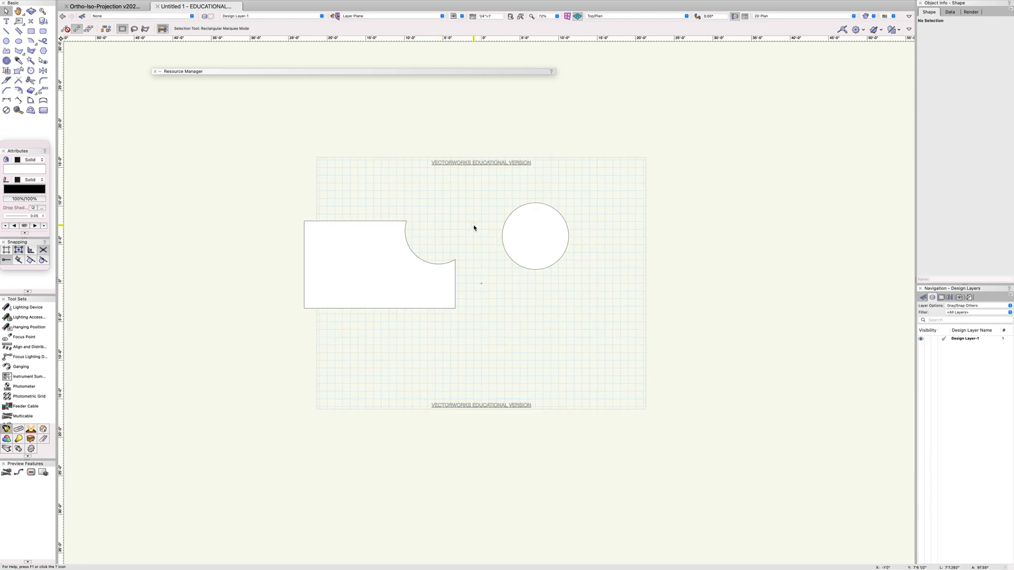
key("super+z")
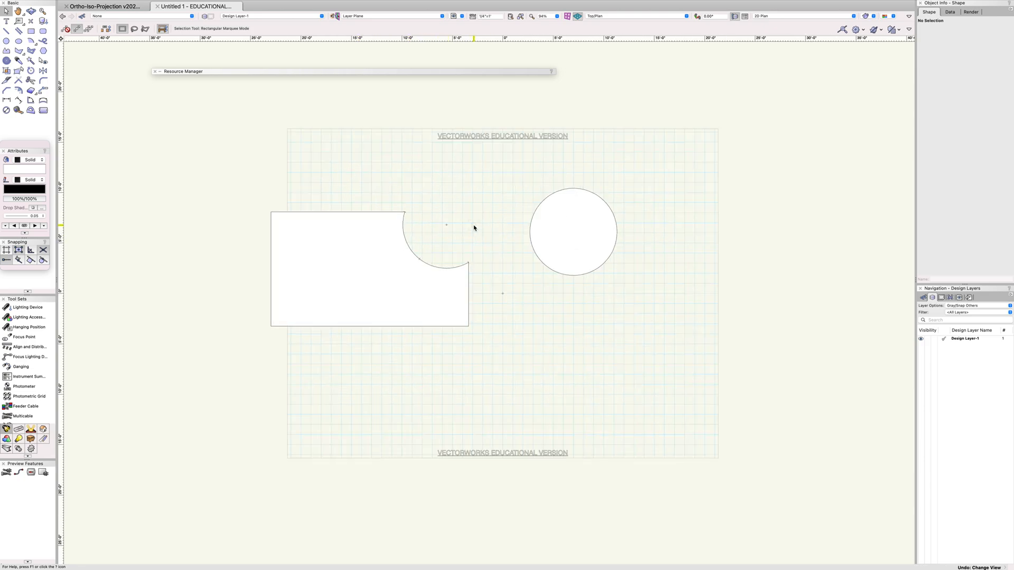
key("super+z")
key("super+z")
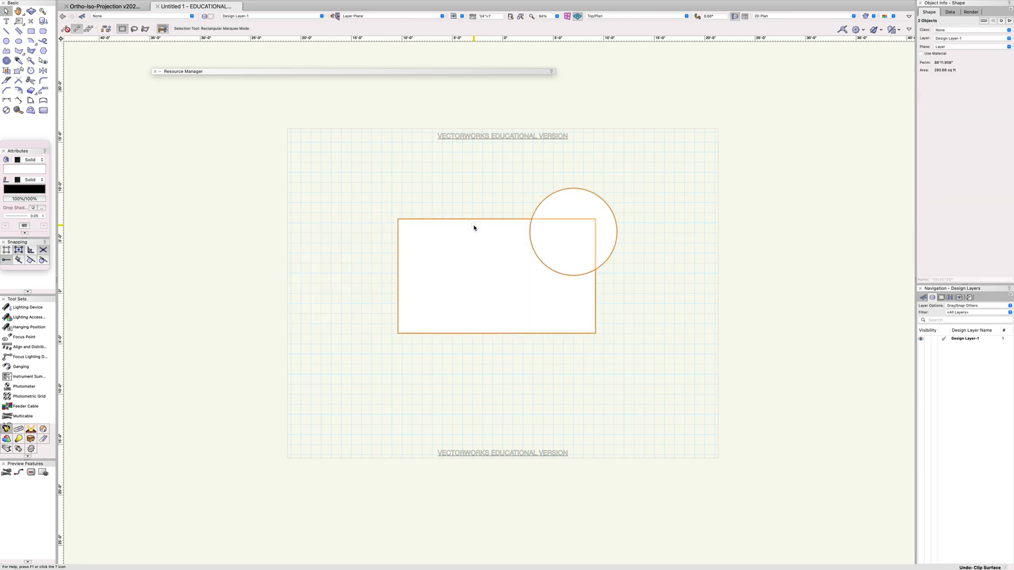
Shift the circle slightly over the rectangle's upper-right corner and merge both shapes with Add Surface
left_click(683, 326)
mouse_move(595, 228)
left_mouse_down()
mouse_move(671, 214)
mouse_move(576, 235)
left_mouse_up()
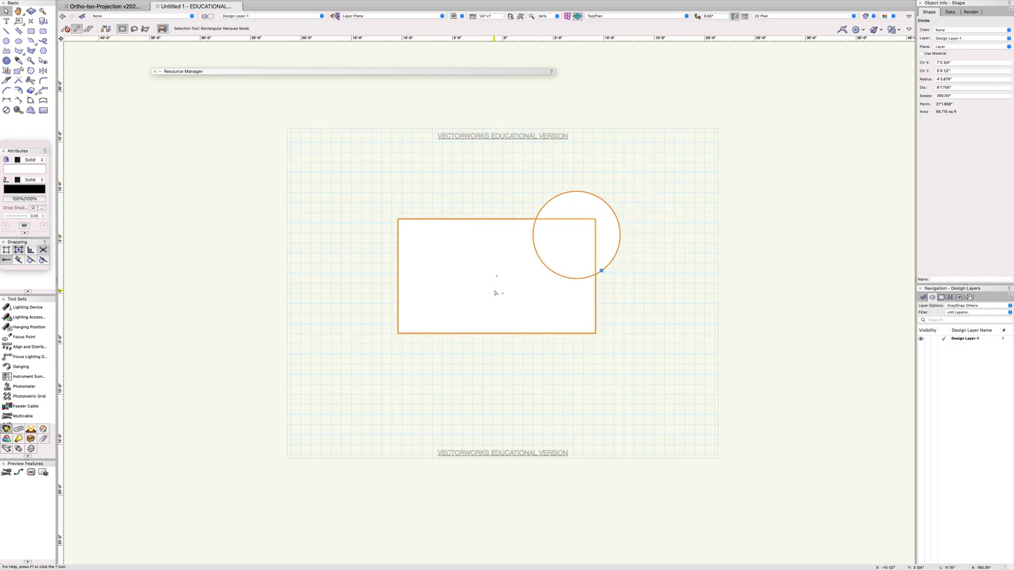
left_click(632, 326)
left_click(611, 249)
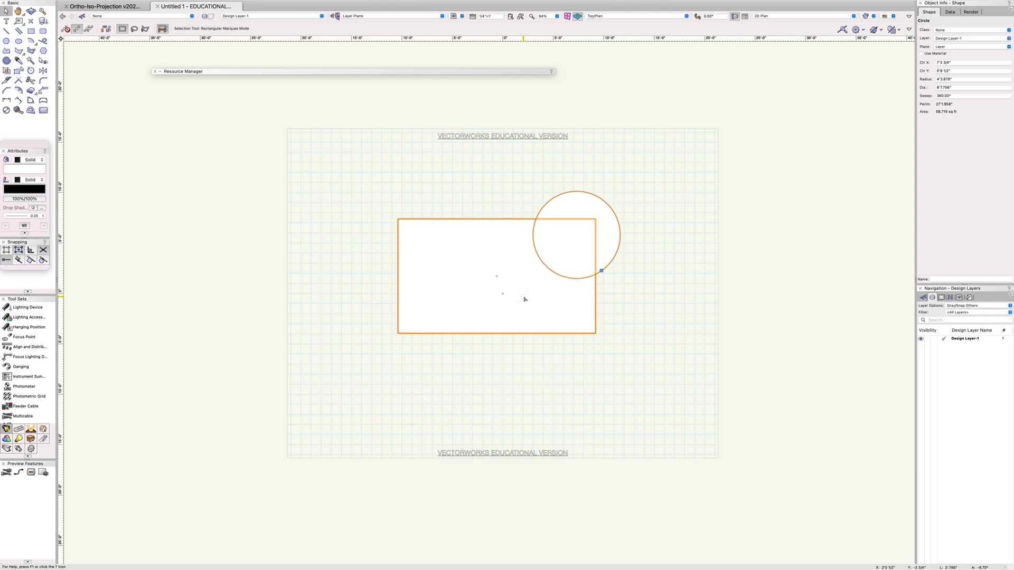
left_click(524, 294, "shift")
left_click(125, 5)
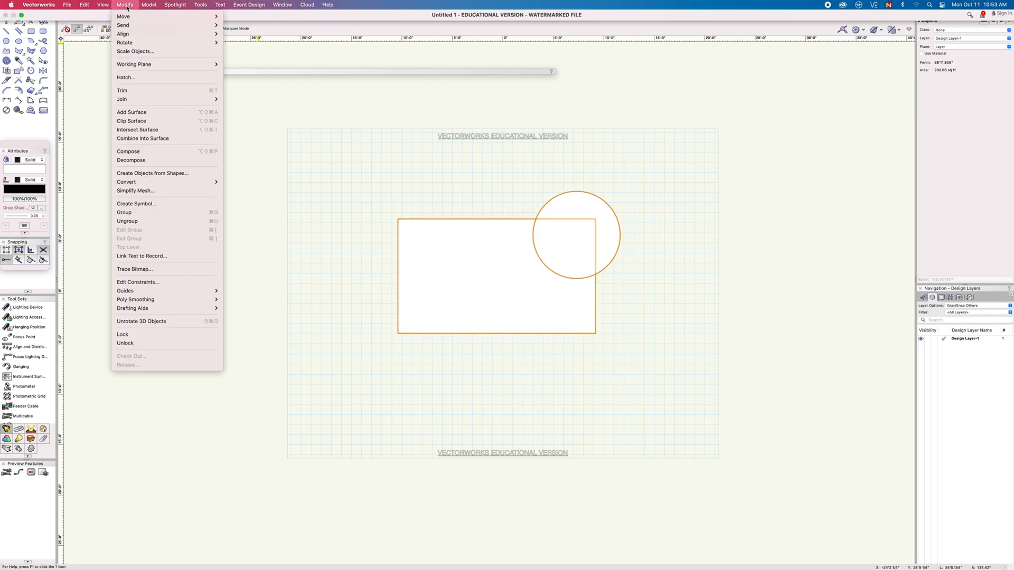
left_click(140, 115)
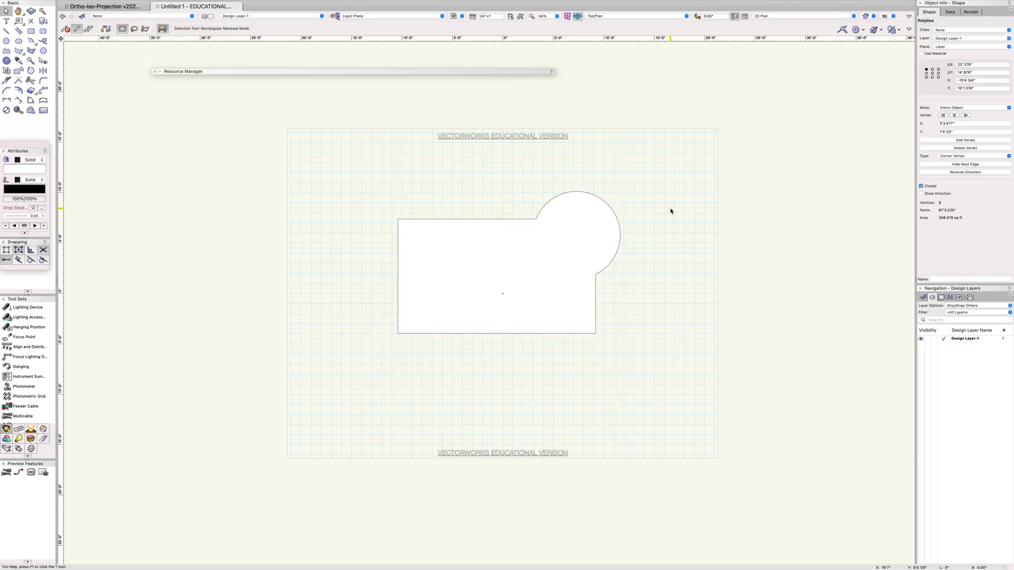
Move the merged shape toward the page's upper left, then back to the middle, and deselect it
left_click_drag(570, 278, 431, 244)
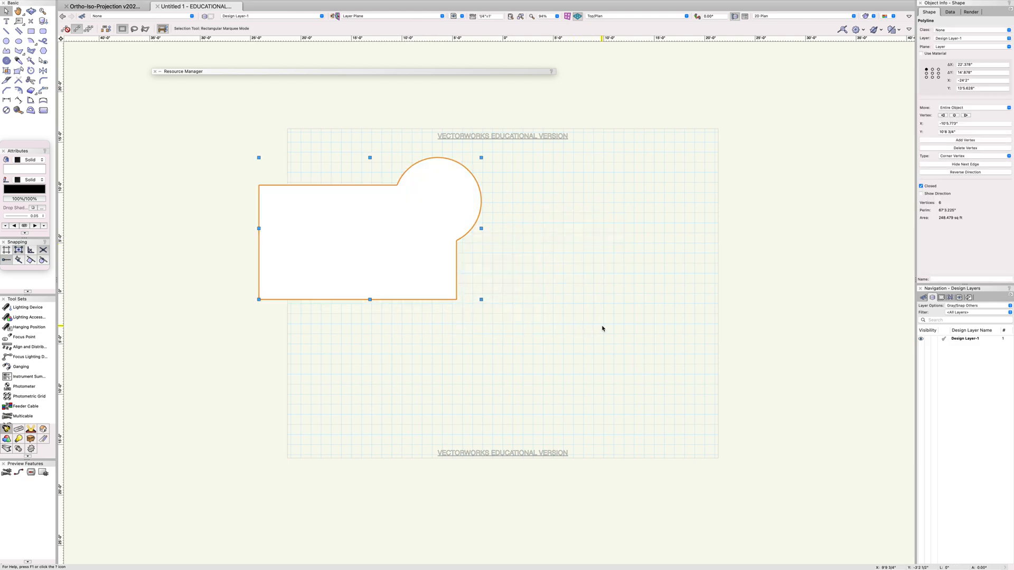
left_click(623, 216)
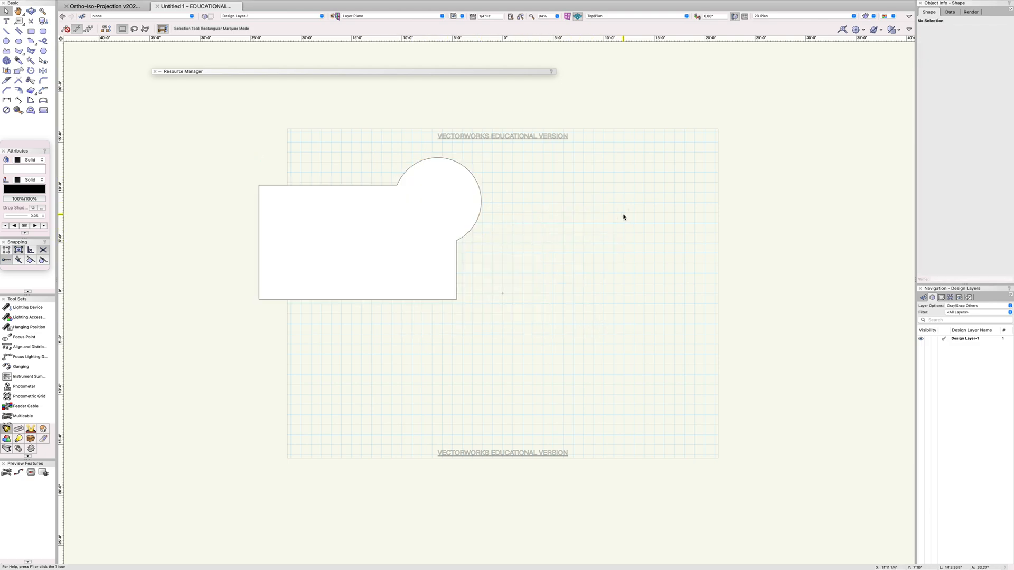
scroll(623, 217, "up", 1)
left_click(336, 238)
left_click_drag(335, 239, 488, 303)
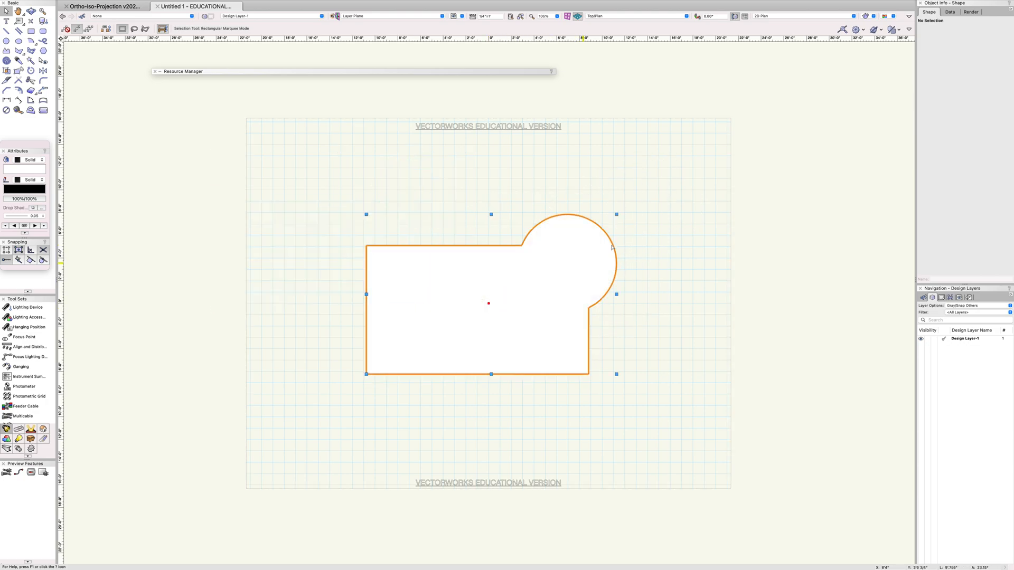
left_click(666, 216)
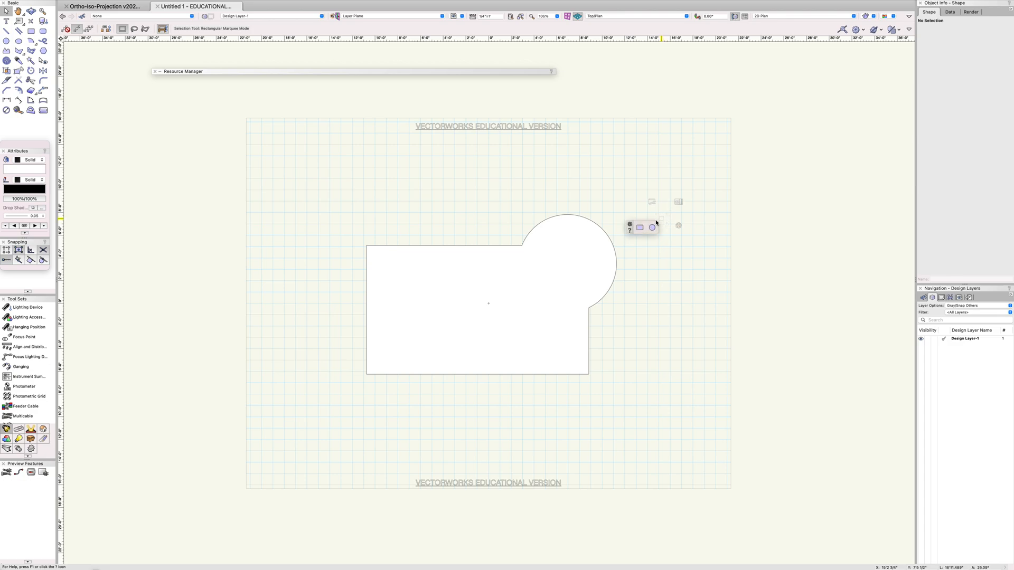
Delete the merged rectangle-and-circle shape from the page
mouse_move(121, 5)
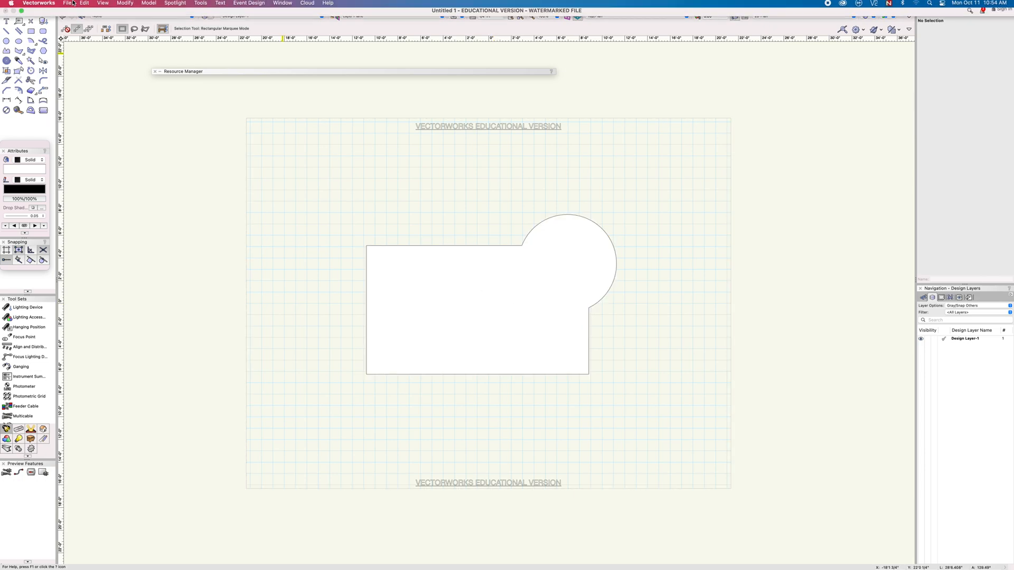
left_click(123, 7)
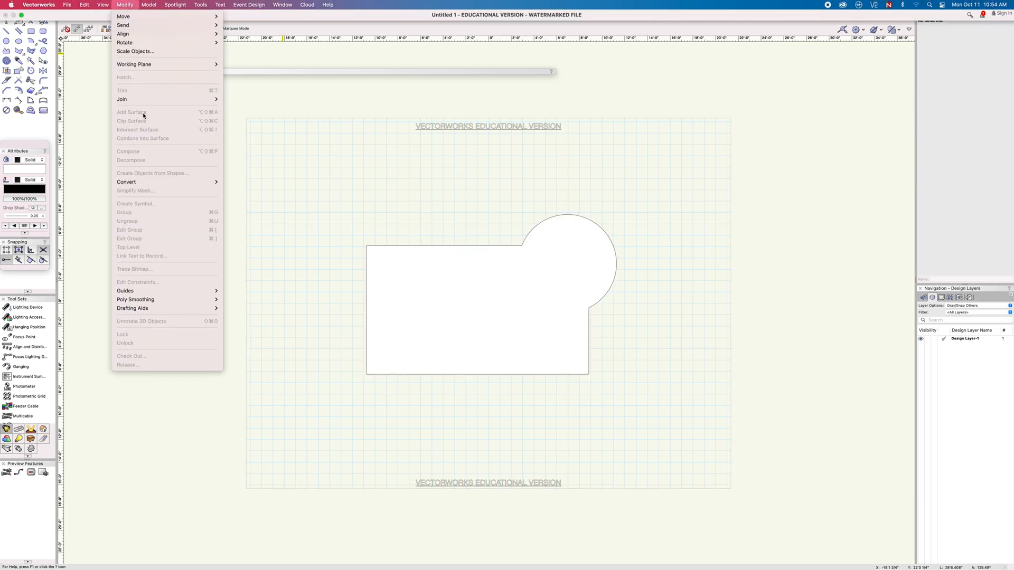
left_click(661, 238)
left_click(483, 308)
key("Delete")
mouse_move(240, 3)
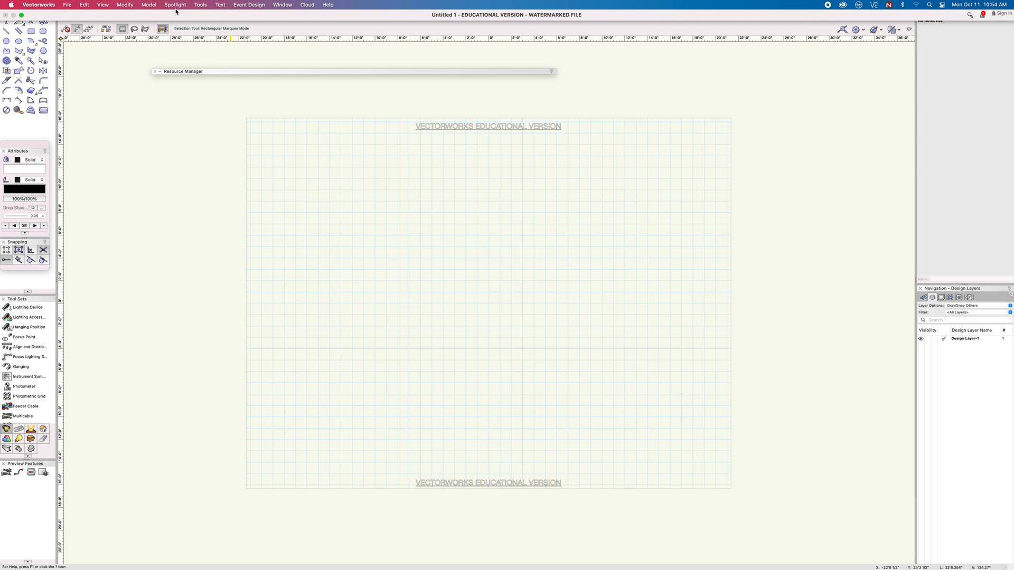
left_click(149, 5)
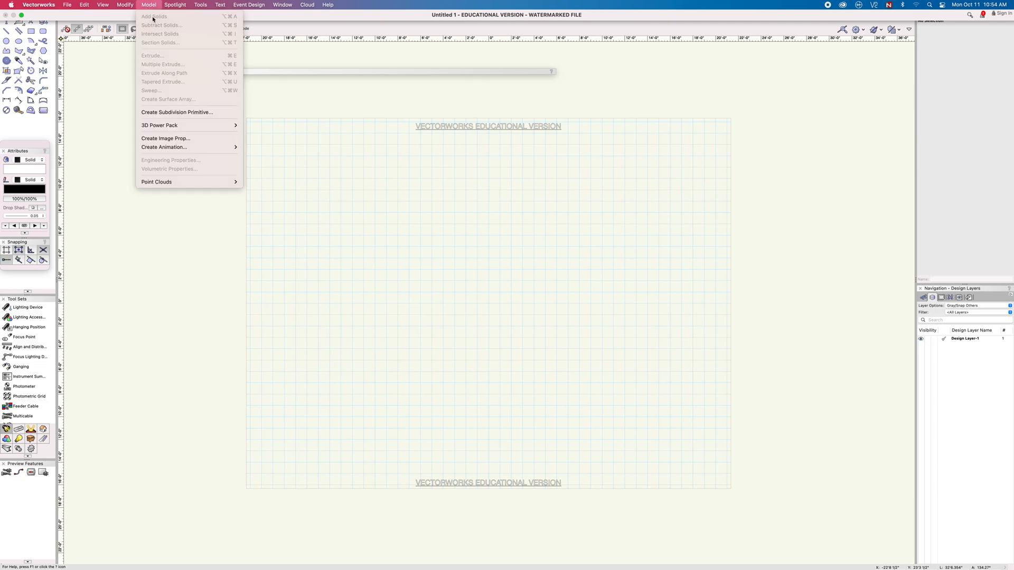
left_click(418, 293)
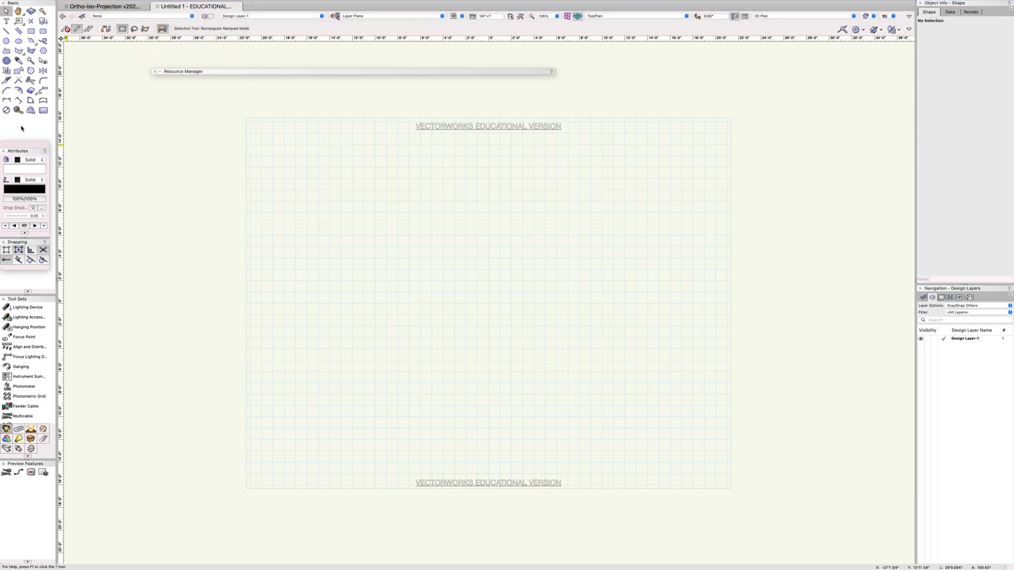
Draw a rectangle about 15'8 1/2" by 10'0 1/2" around the page centre and extrude it 6'
left_click(31, 30)
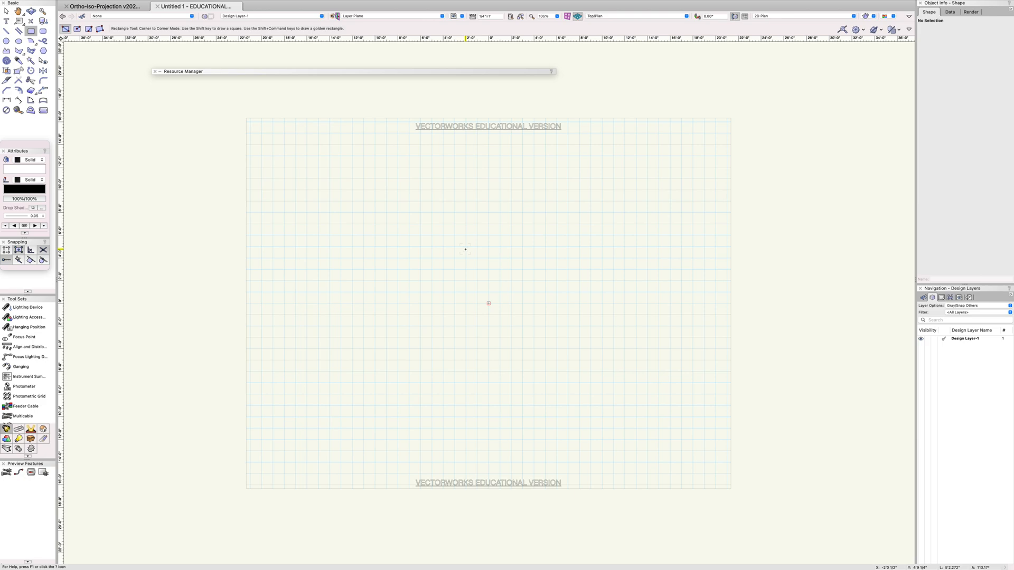
left_click(435, 241)
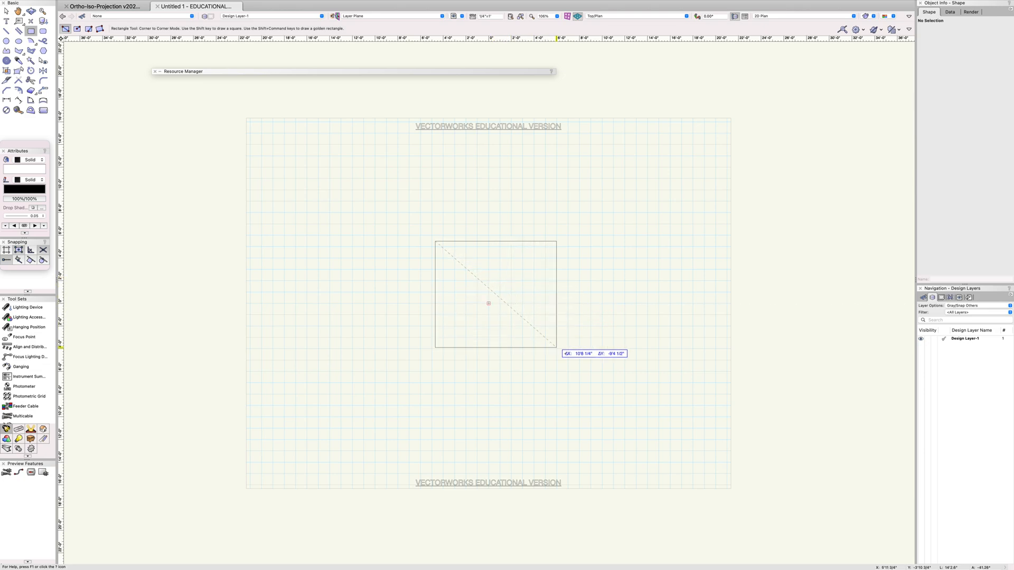
left_click(613, 355)
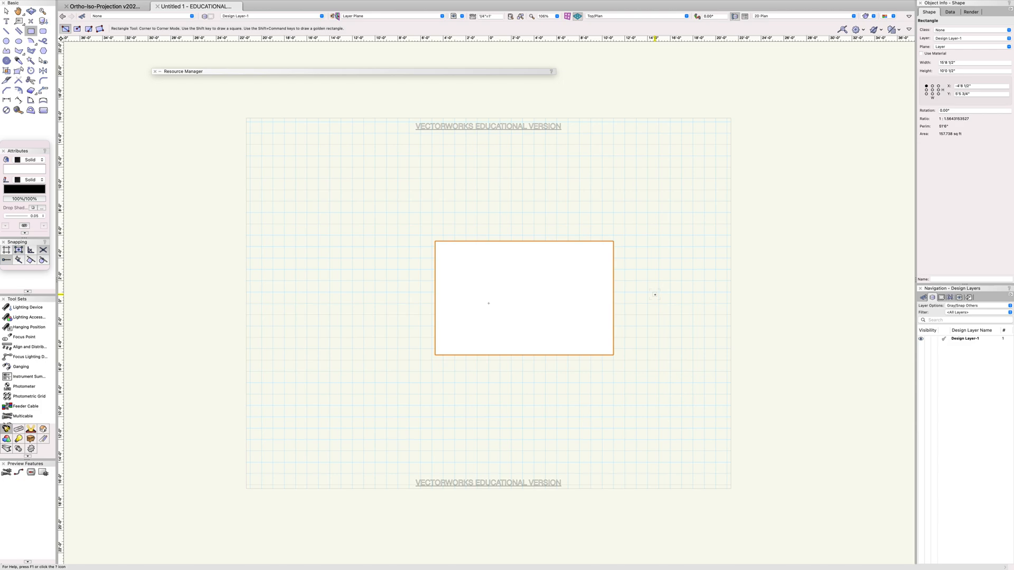
key("super+e")
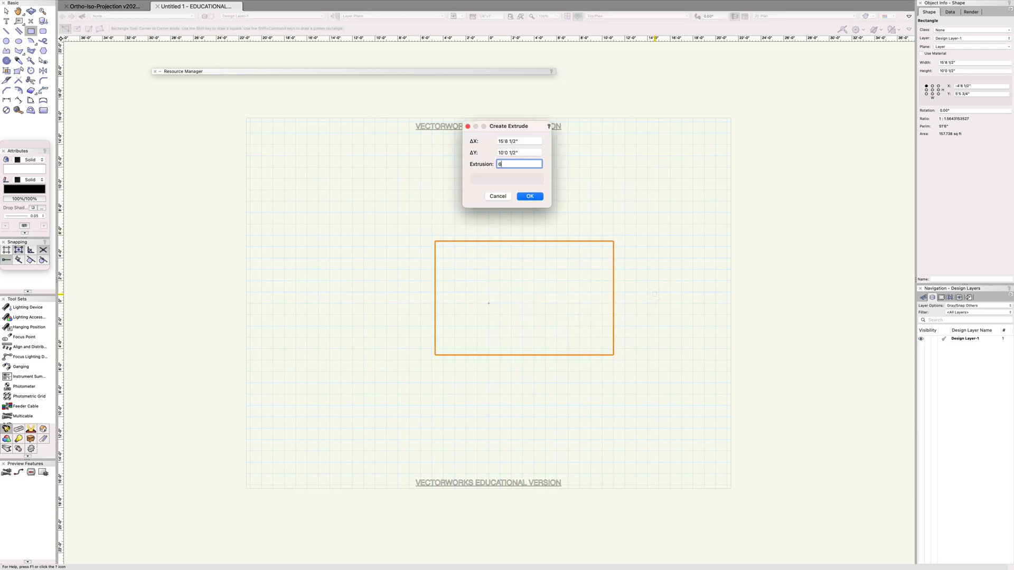
left_click(530, 196)
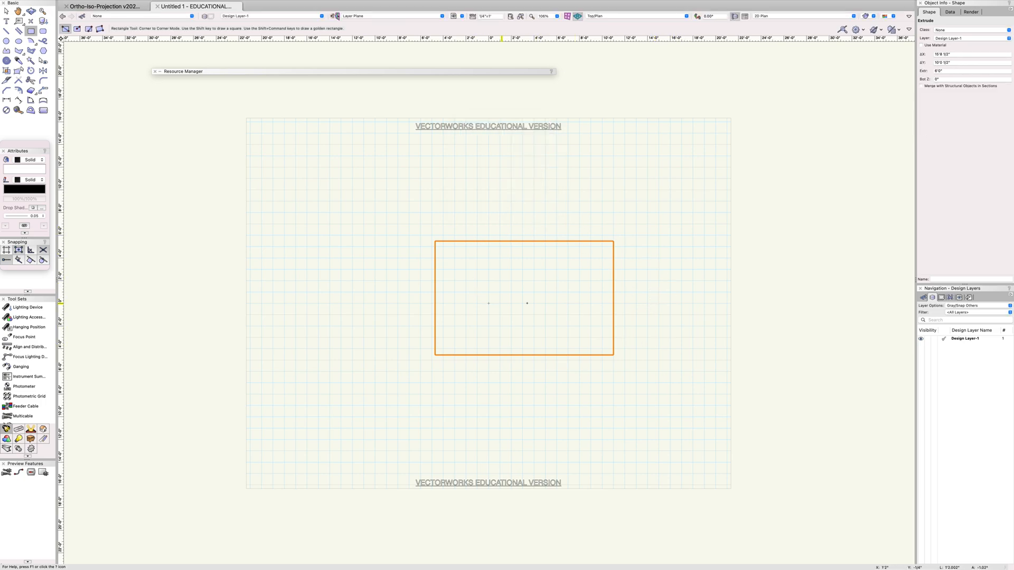
View the extruded rectangle in Right Isometric and return to the Top/Plan view
left_click(686, 17)
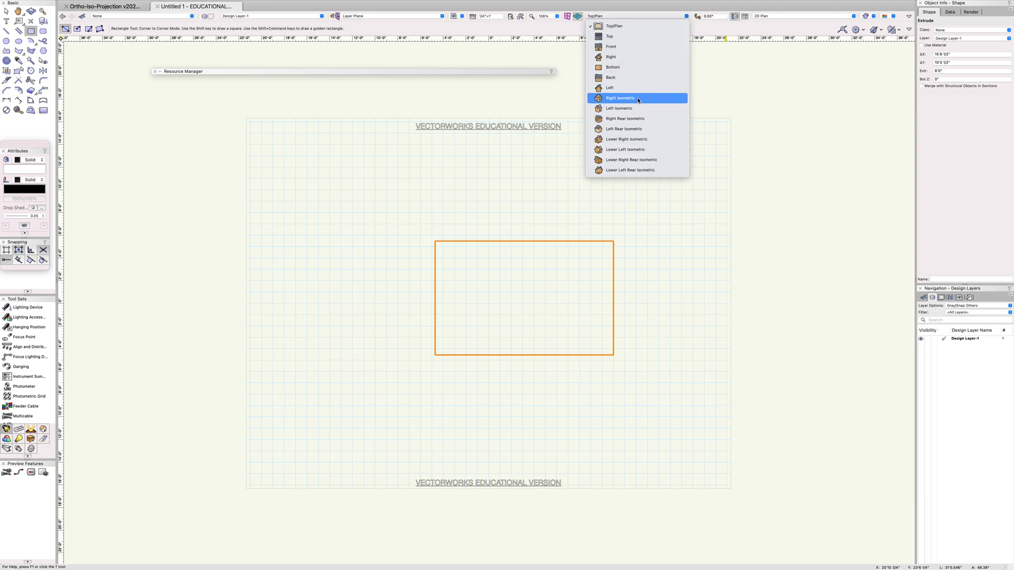
left_click(638, 99)
left_click(612, 203)
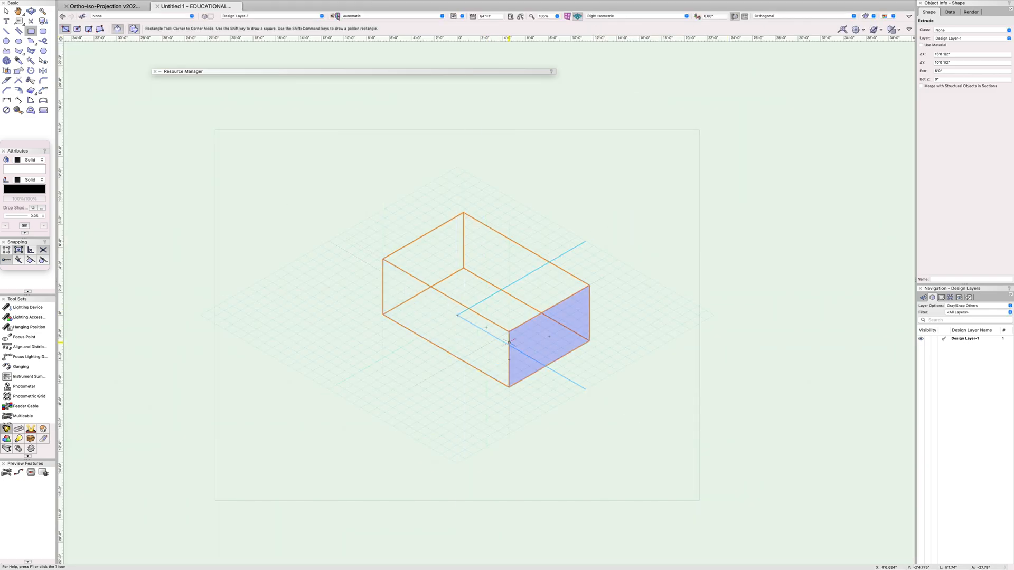
left_click(685, 16)
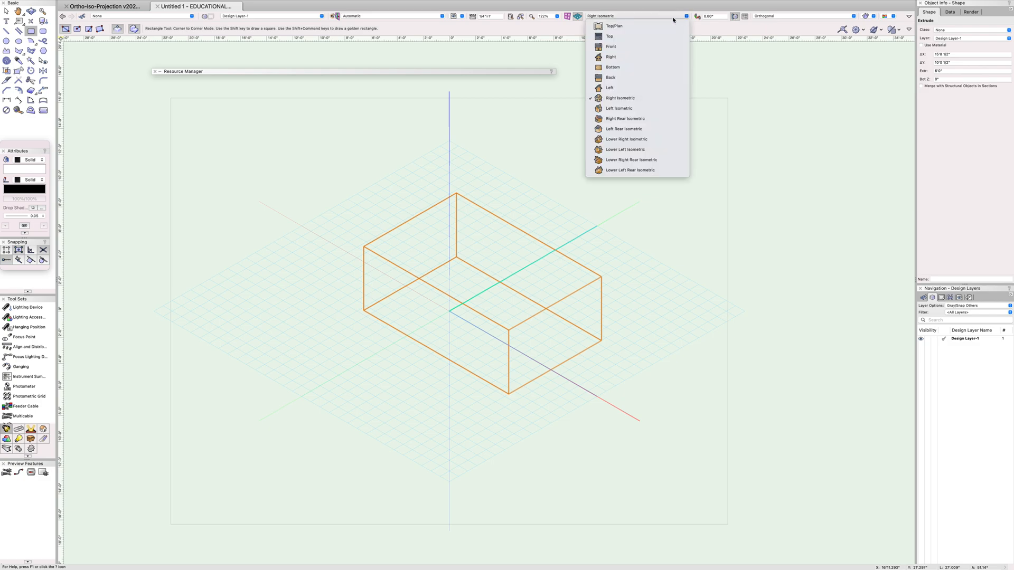
left_click(634, 27)
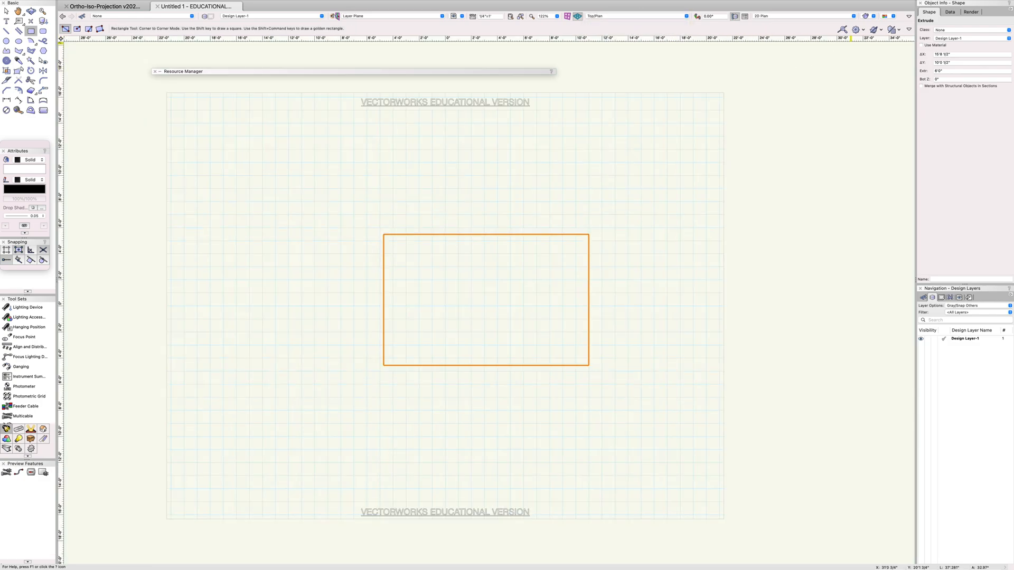
Render the extruded rectangle in OpenGL and restore the Top/Plan view
left_click(874, 16)
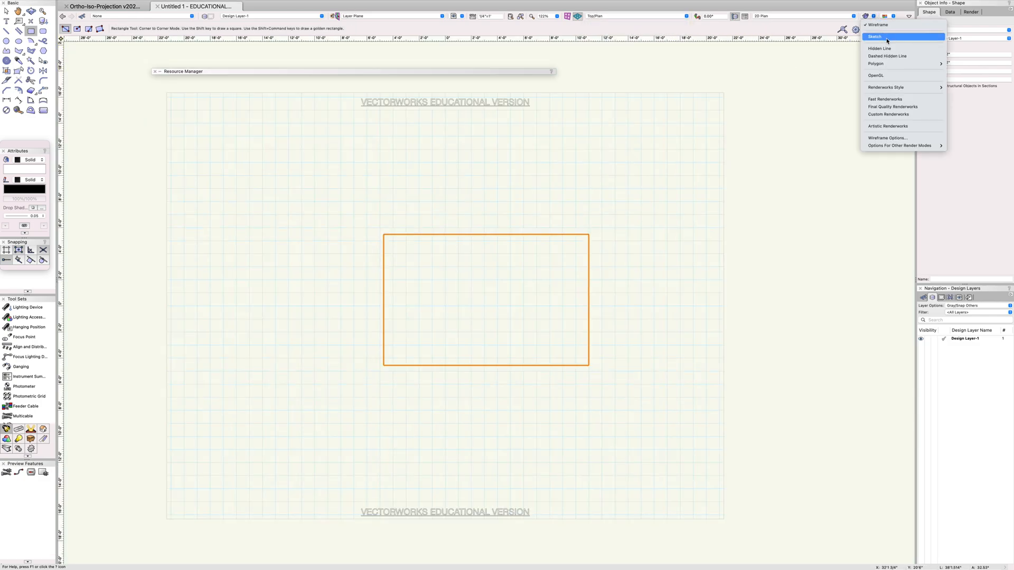
left_click(890, 77)
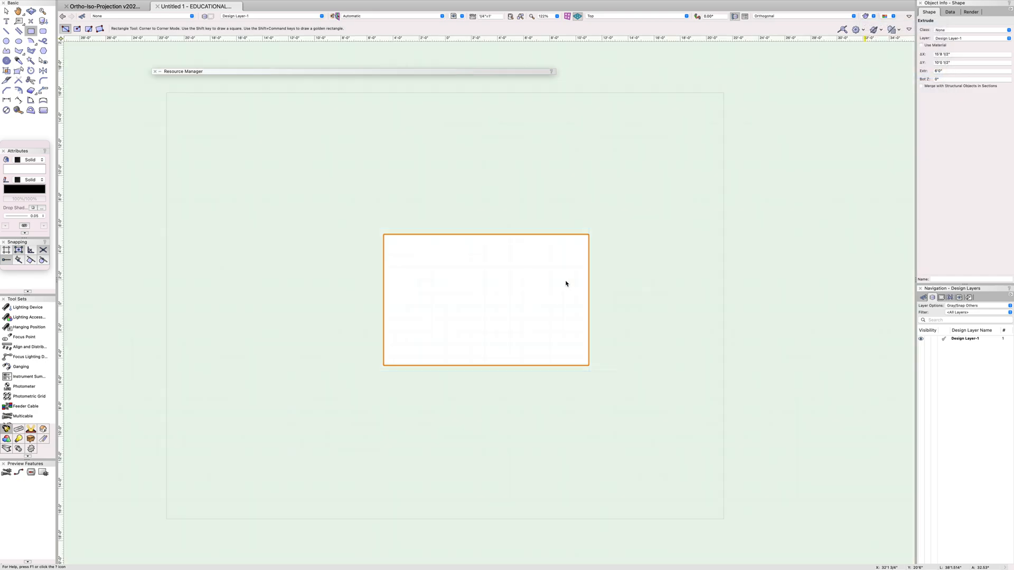
key("x")
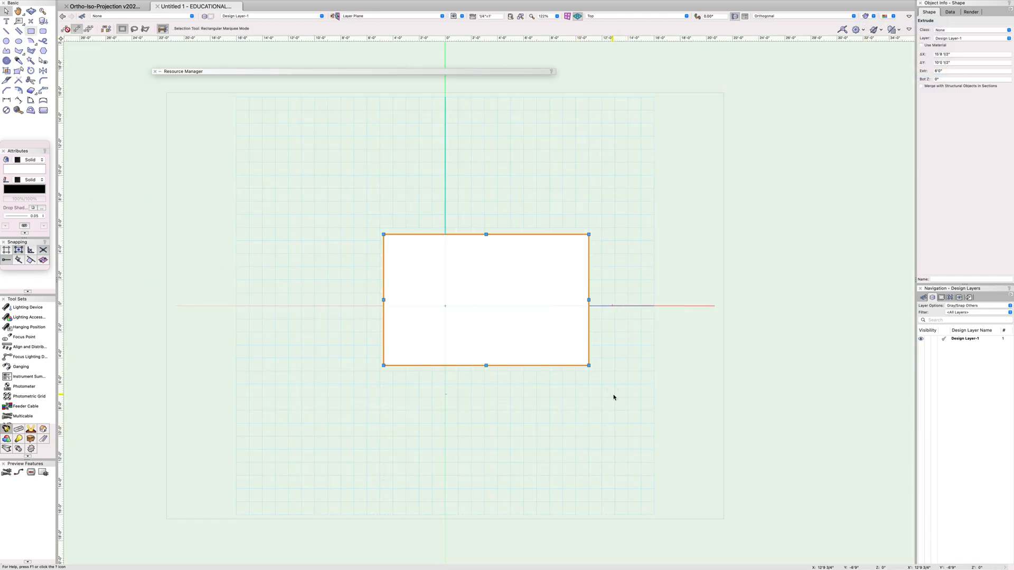
left_click(684, 16)
left_click(612, 23)
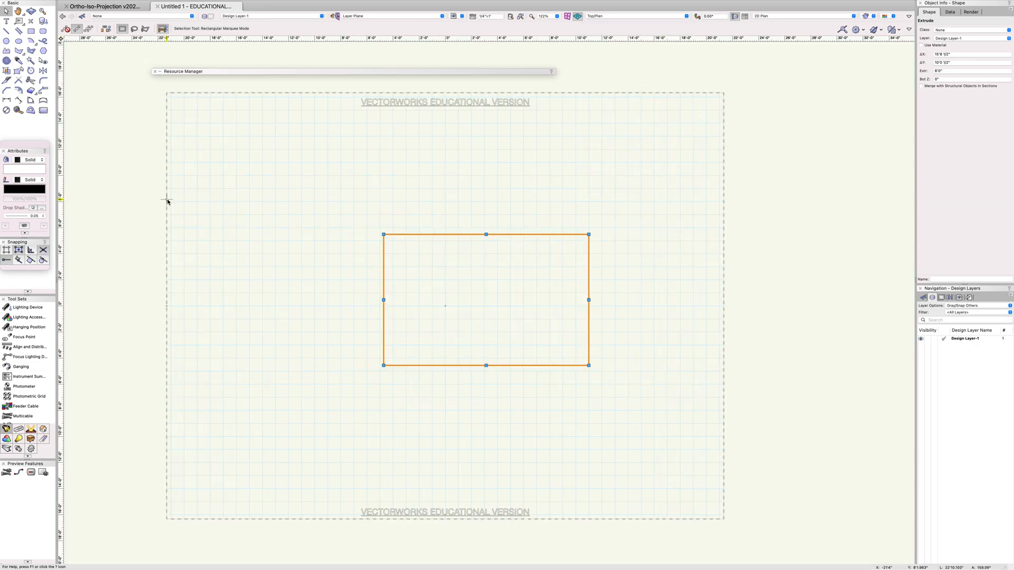
Draw a circle with a radius of about 3'7" above the rectangle and move it beyond the rectangle's upper-right corner
left_click(6, 41)
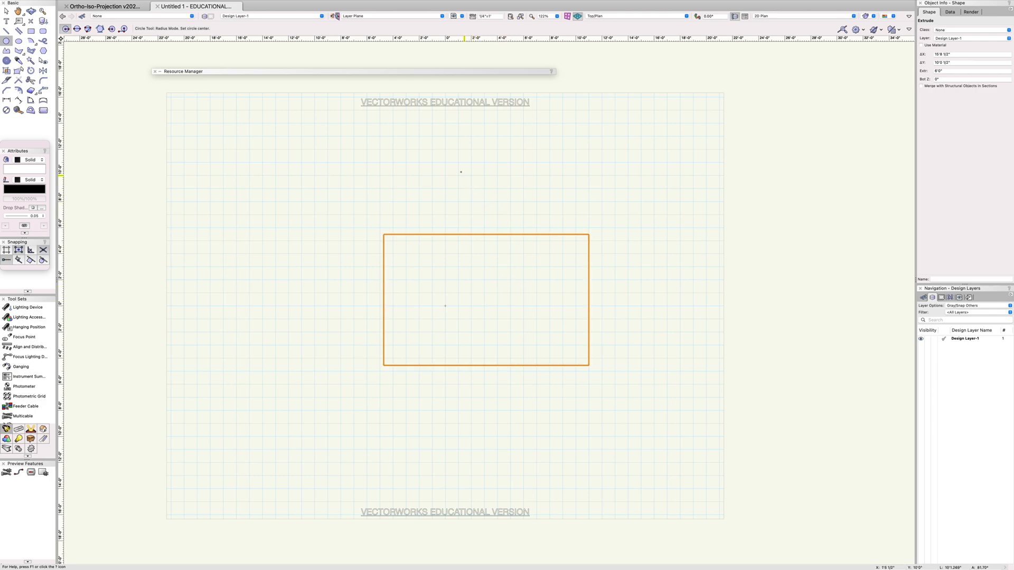
left_click(450, 151)
left_click(485, 182)
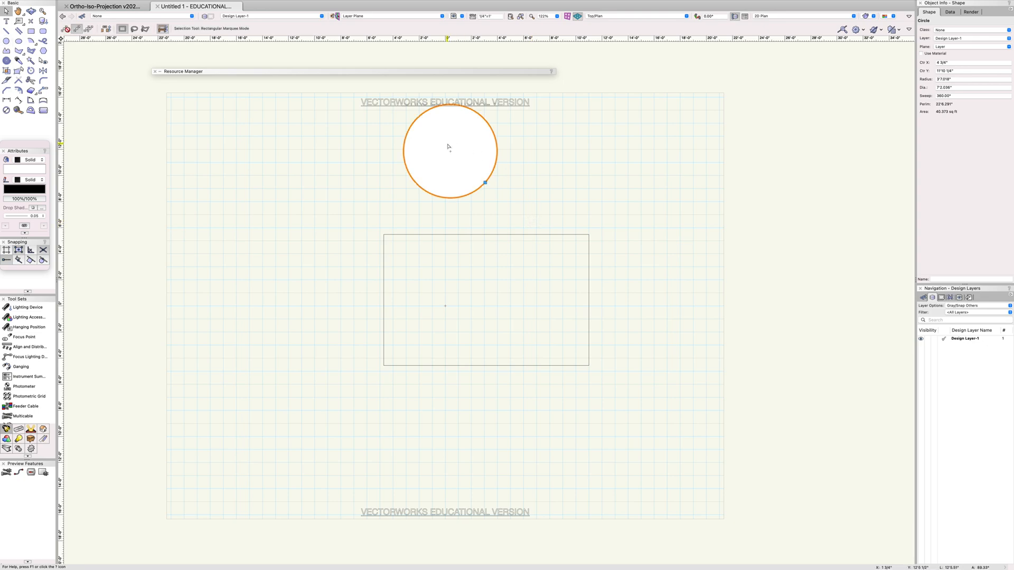
left_click_drag(450, 152, 593, 170)
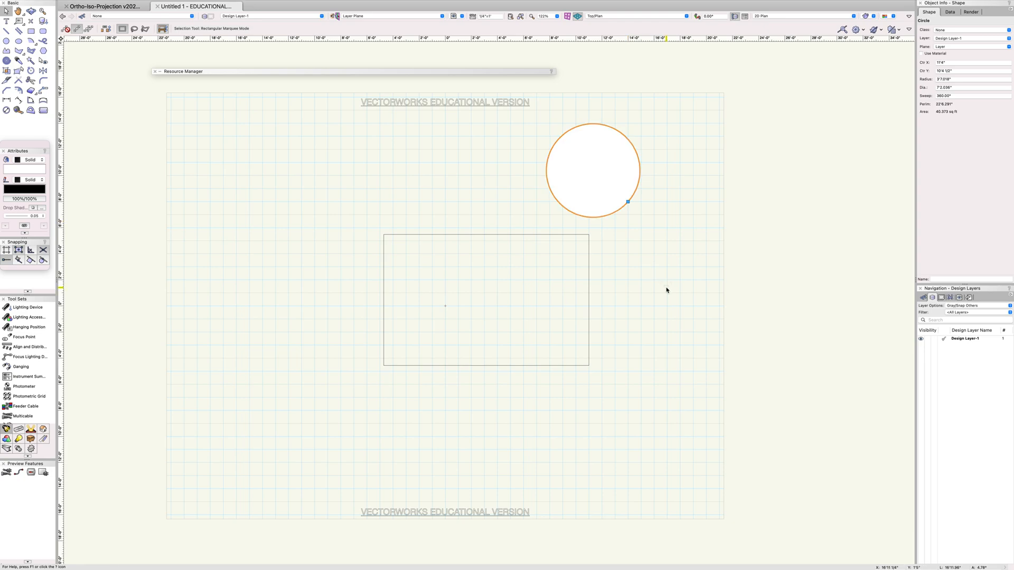
Extrude the circle 7' and move it onto the centre of the extruded rectangle, leaving nothing selected
key("super+e")
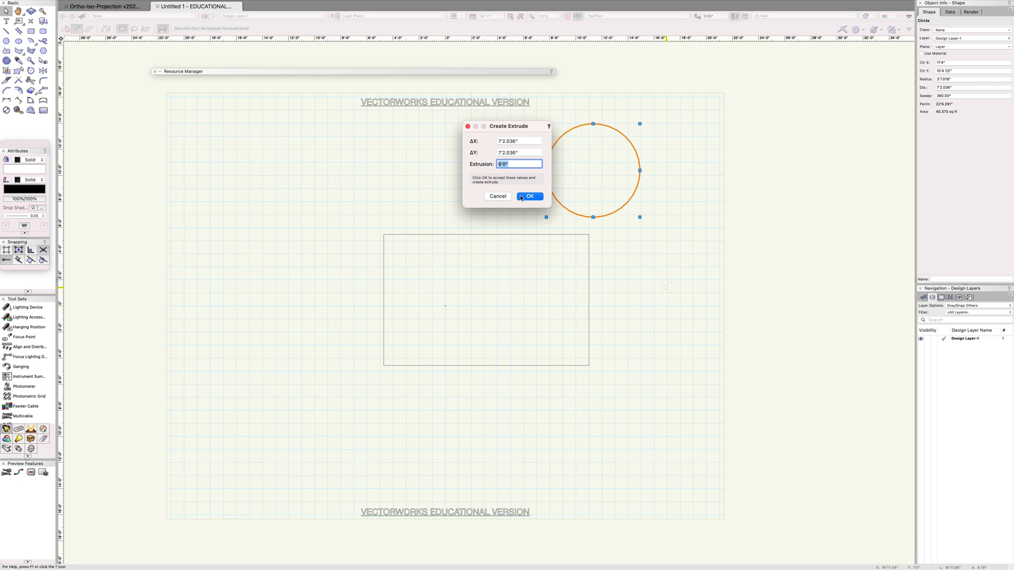
type("7")
left_click(534, 197)
left_click(653, 293)
left_click_drag(593, 171, 485, 299)
left_click(691, 253)
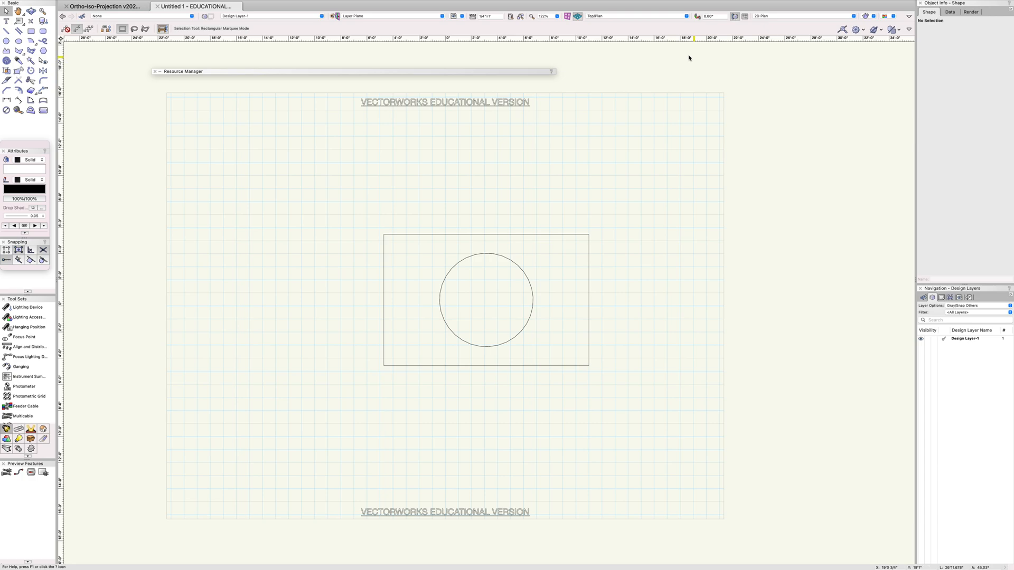
Show the box and cylinder in Right Isometric view with OpenGL rendering
left_click(686, 16)
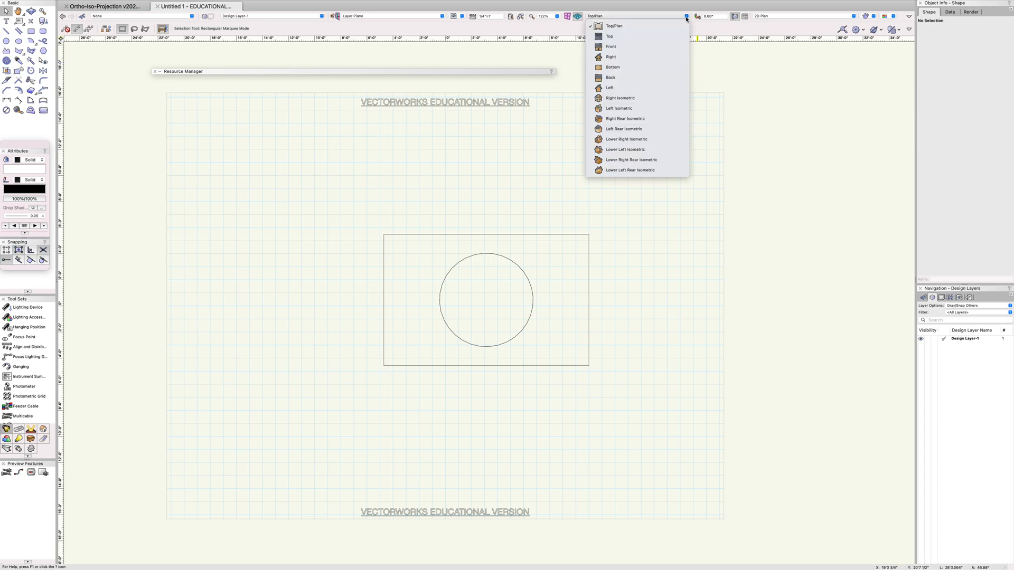
left_click(653, 99)
left_click(601, 203)
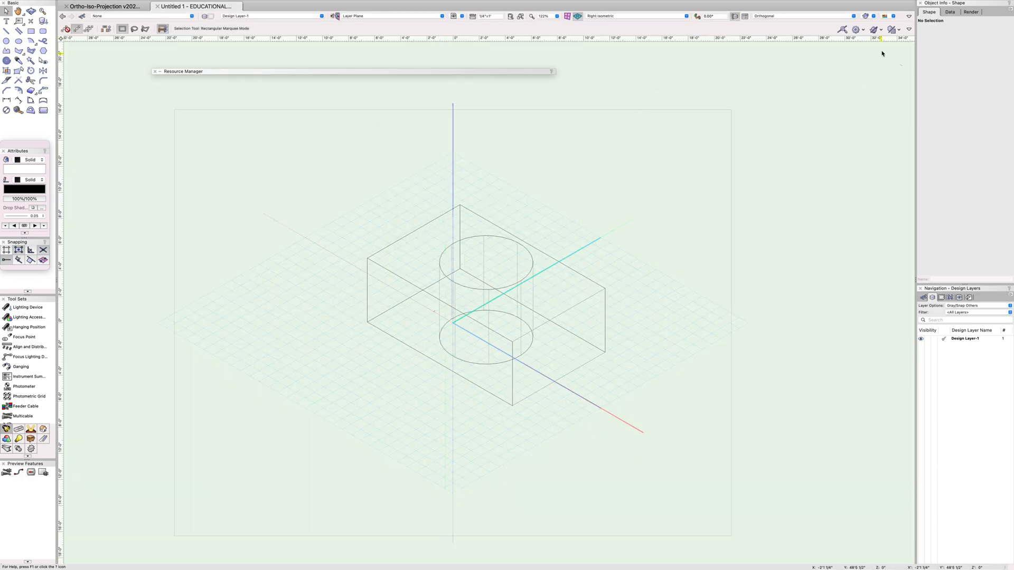
left_click(872, 17)
left_click(877, 75)
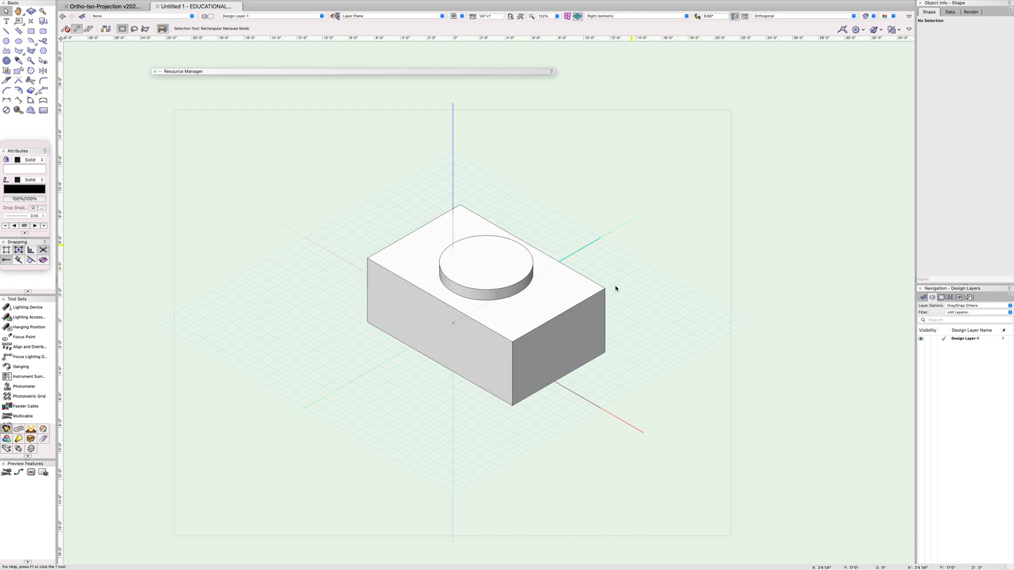
Subtract the cylinder from the box with Subtract Solids, keeping the box as the object being cut
left_click(577, 309)
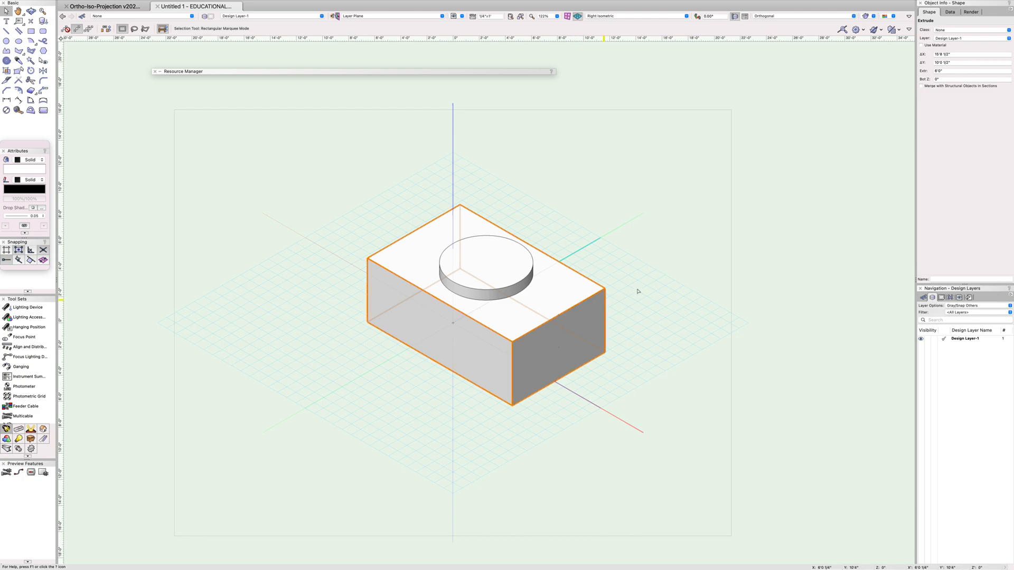
left_click(527, 270, "shift")
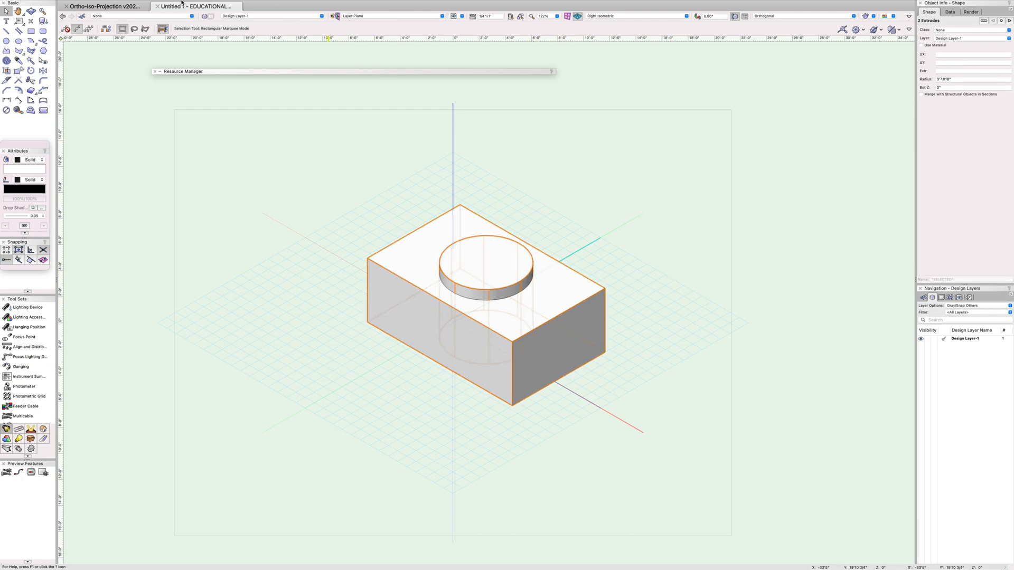
left_click(147, 5)
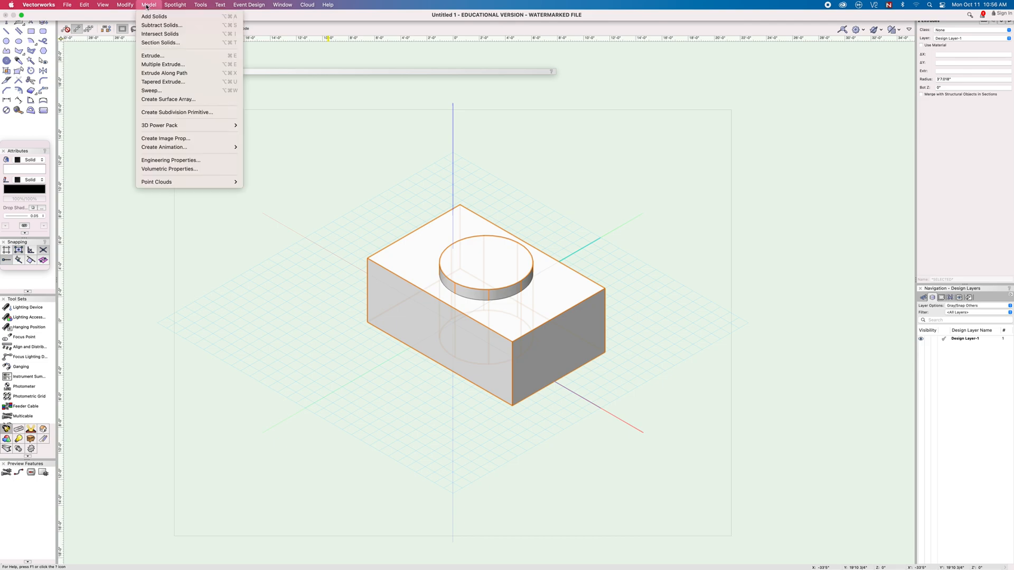
left_click(173, 25)
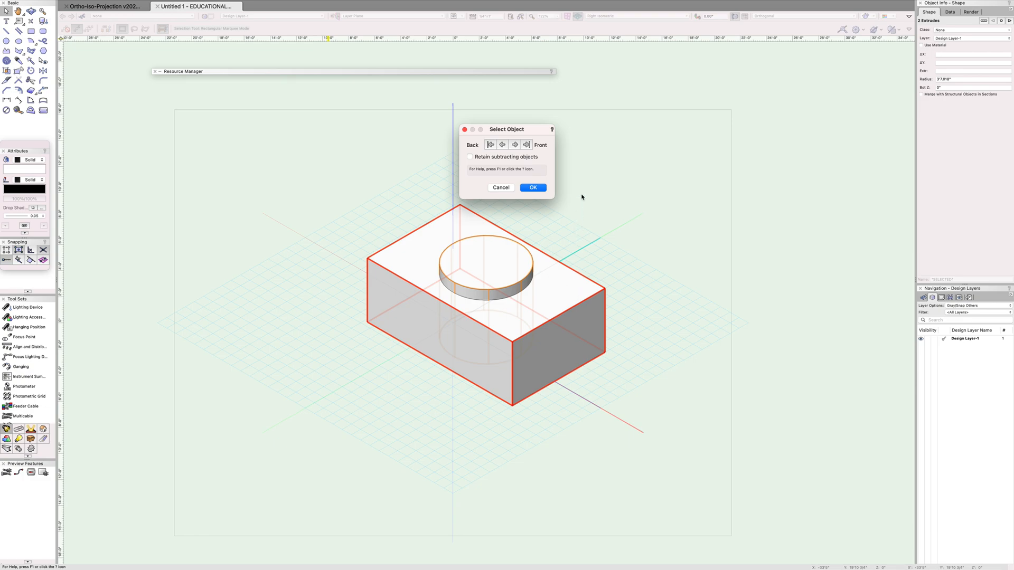
left_click(533, 188)
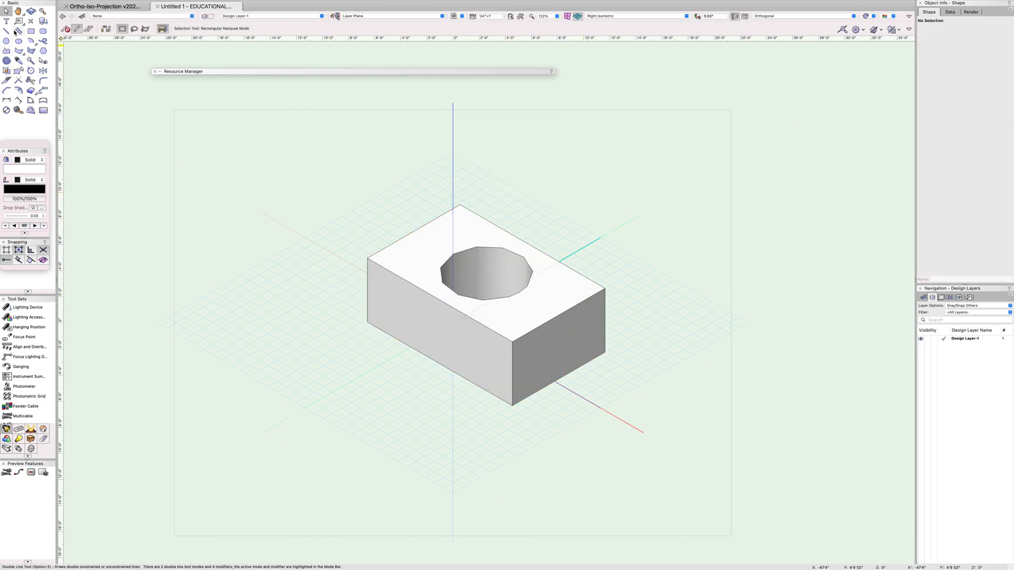
Orbit around the hole with the Flyover tool, and undo the view change and the solid subtraction
left_click(30, 10)
left_click(586, 192)
left_click_drag(587, 195, 608, 181)
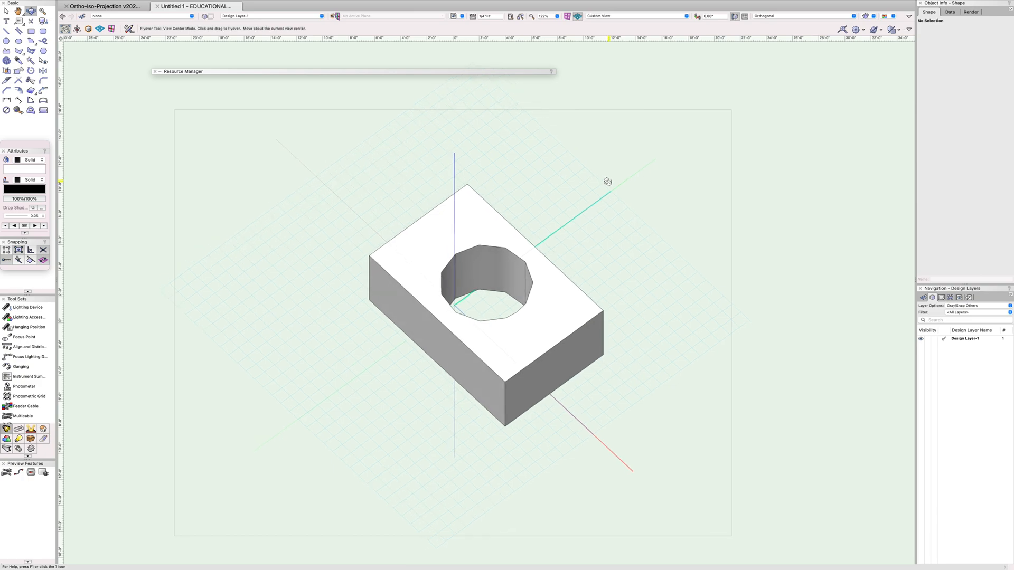
key("super+z")
key("super+z")
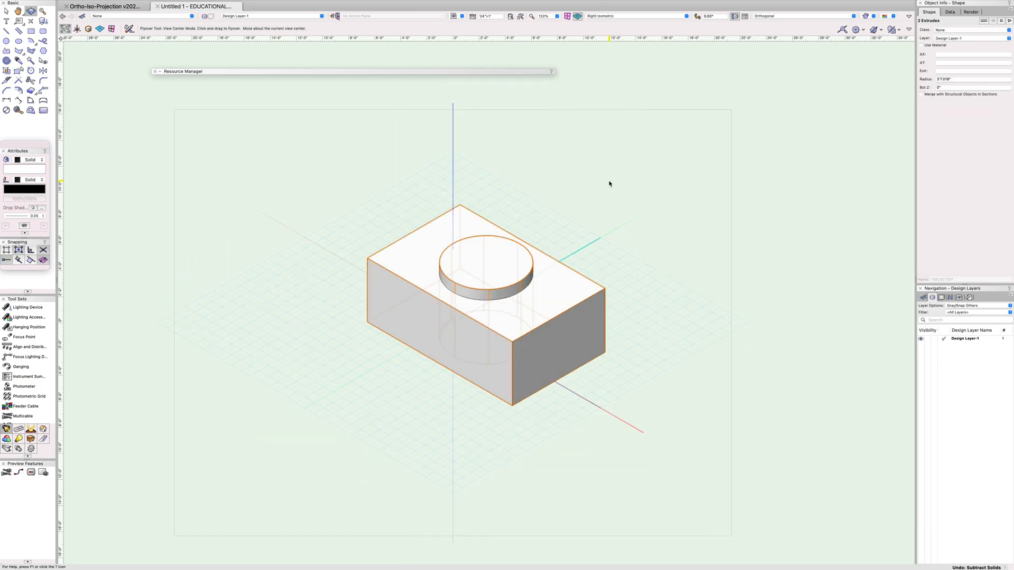
key("Escape")
key("x")
Combine the box and the cylinder into one solid with Add Solids
left_click(579, 294)
left_click(531, 254, "shift")
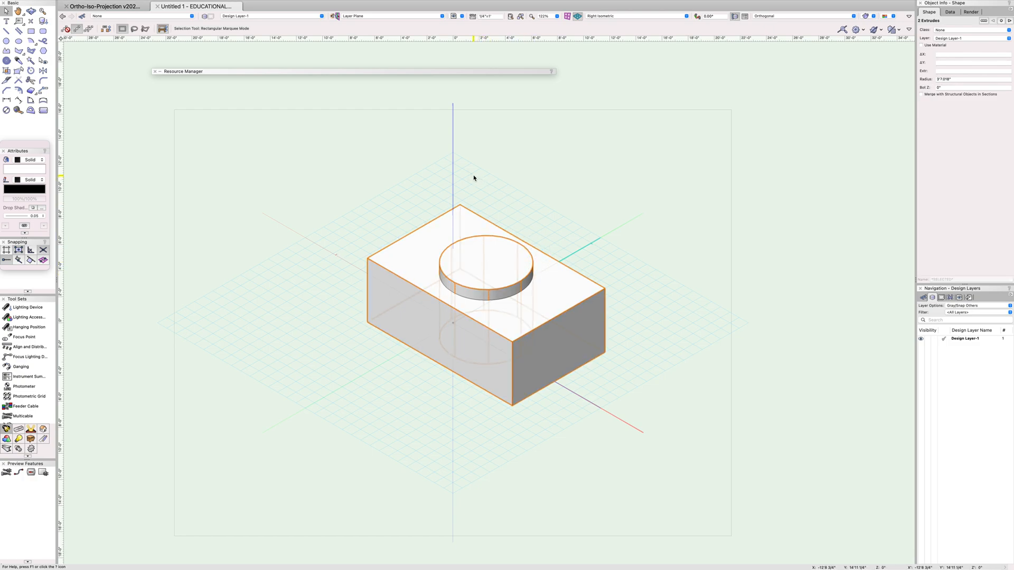
mouse_move(164, 4)
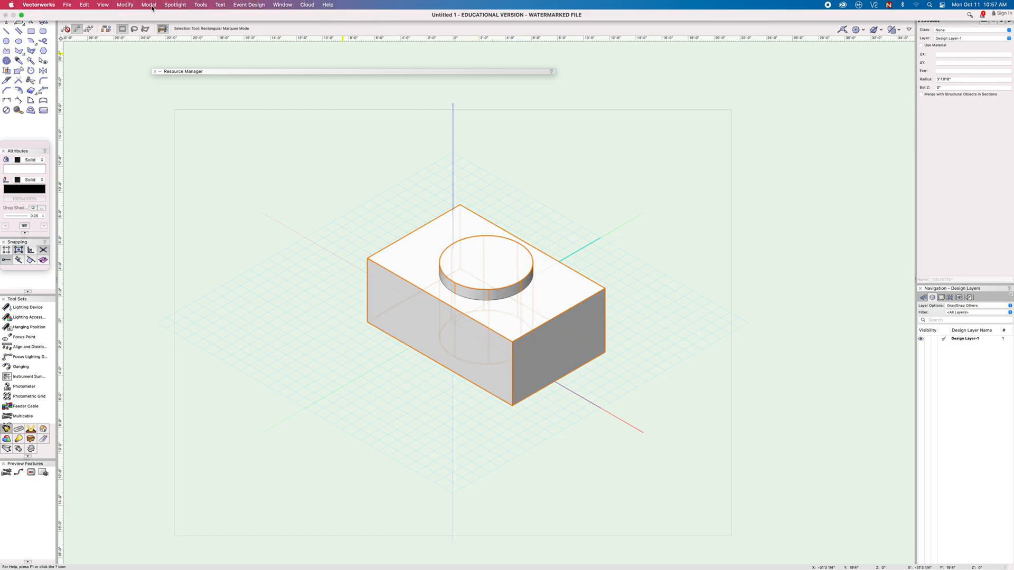
left_click(149, 5)
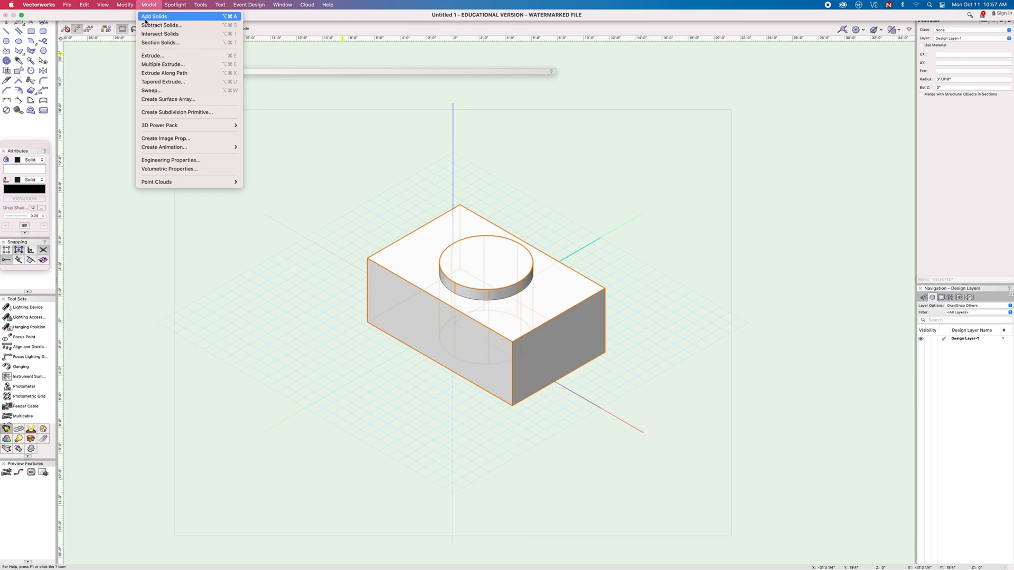
left_click(153, 16)
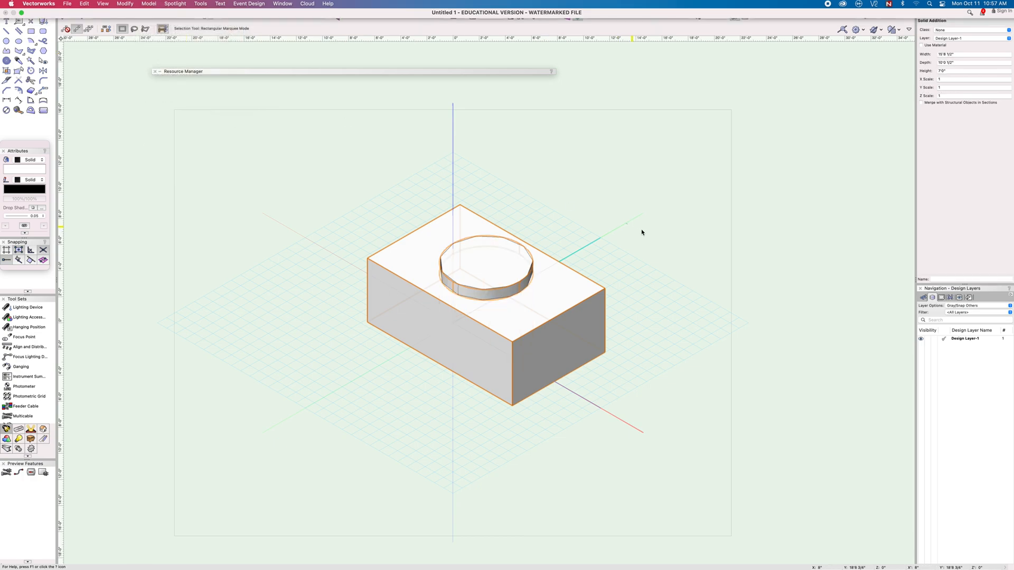
Shift the combined solid slightly toward the lower left of the view and orbit around it with the Flyover tool
left_click_drag(492, 338, 585, 315)
left_click_drag(511, 266, 399, 308)
key("shift+c")
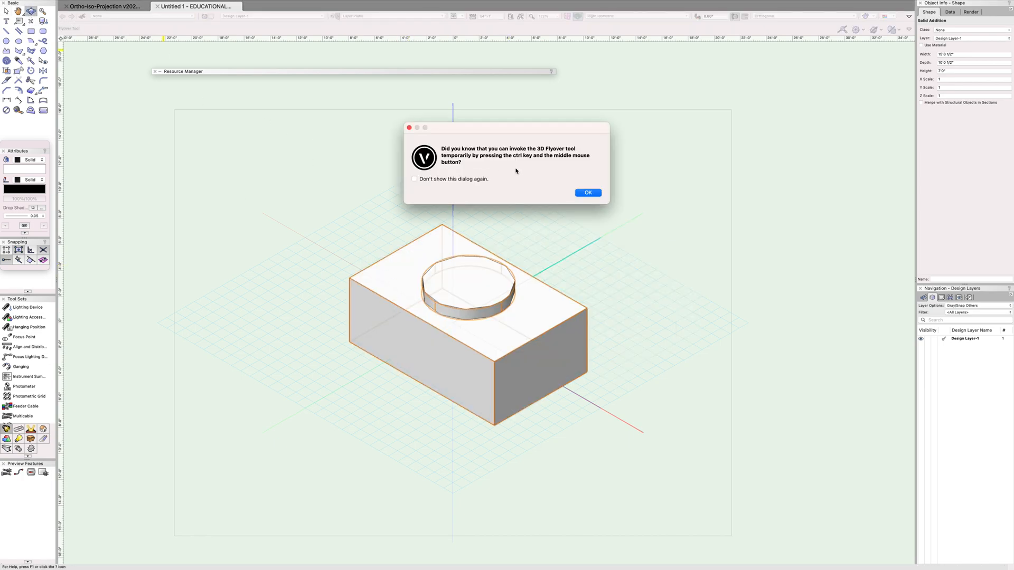
left_click(592, 197)
left_click_drag(468, 186, 507, 212)
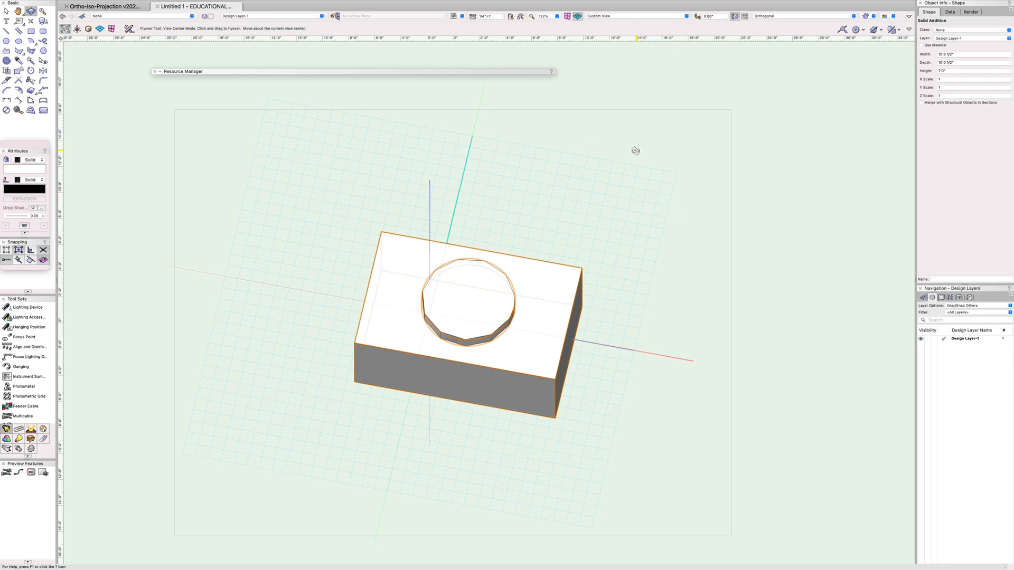
mouse_move(848, 6)
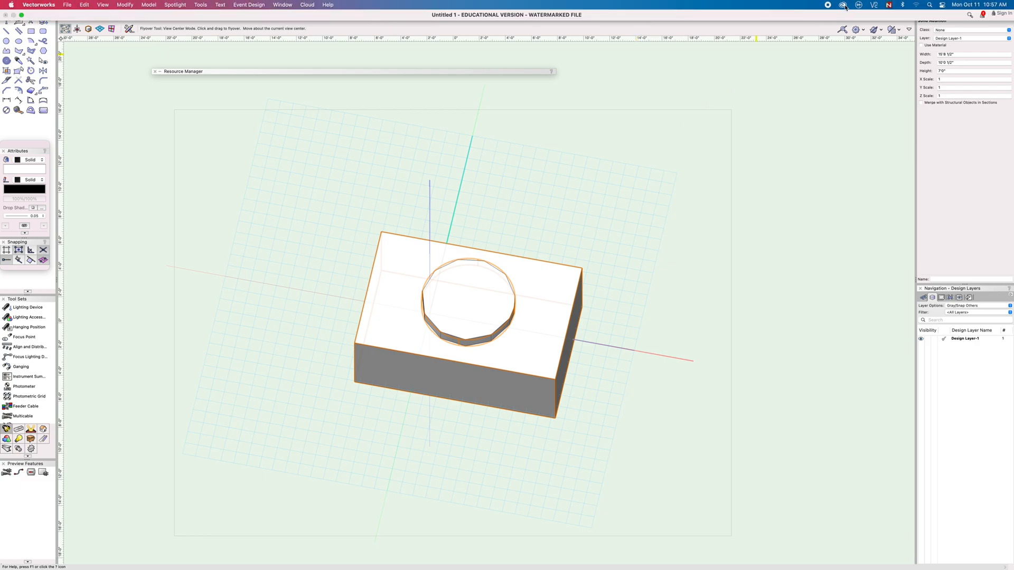